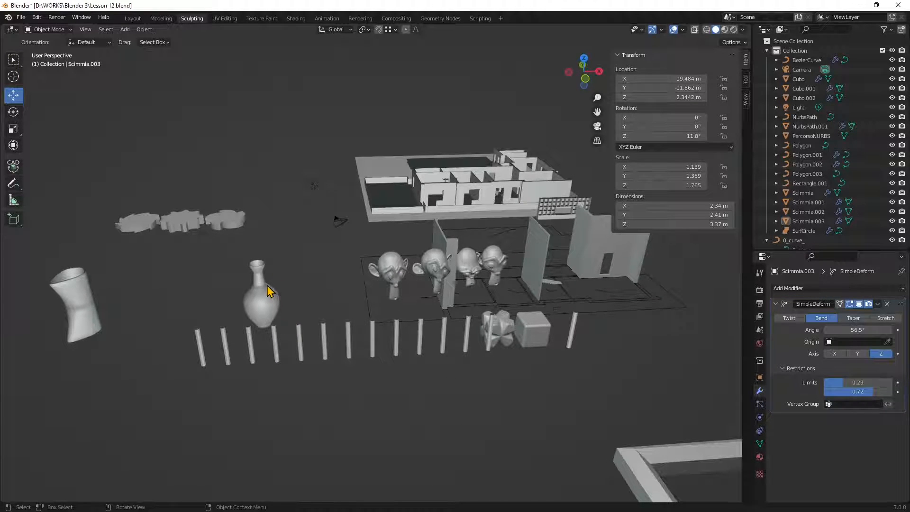
- Move the bent, open-topped vase about 8.1 m along X toward the bottle-shaped vase
click(86, 304)
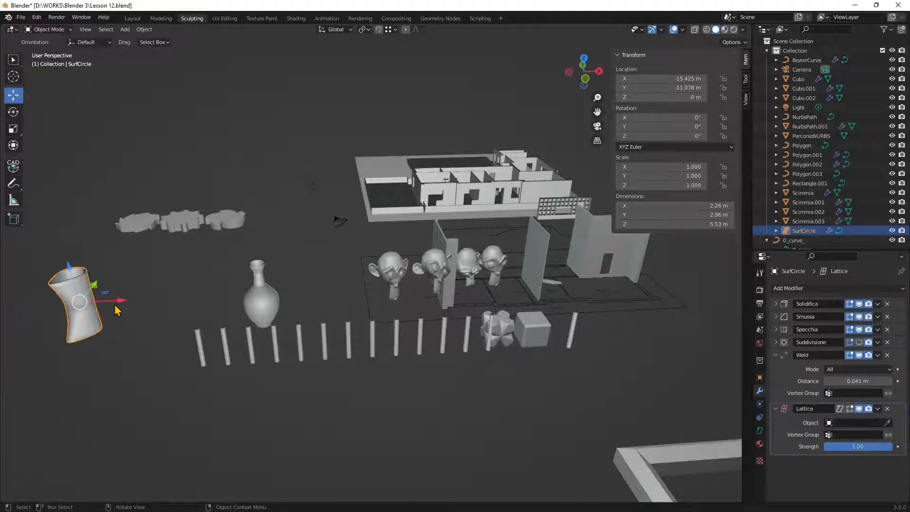
drag(115, 305, 244, 264)
click(244, 263)
- Examine the rounded cube and the row of monkey heads, selecting them one by one to view their modifiers
middle_drag(319, 342, 282, 343)
scroll(282, 343, up, 8)
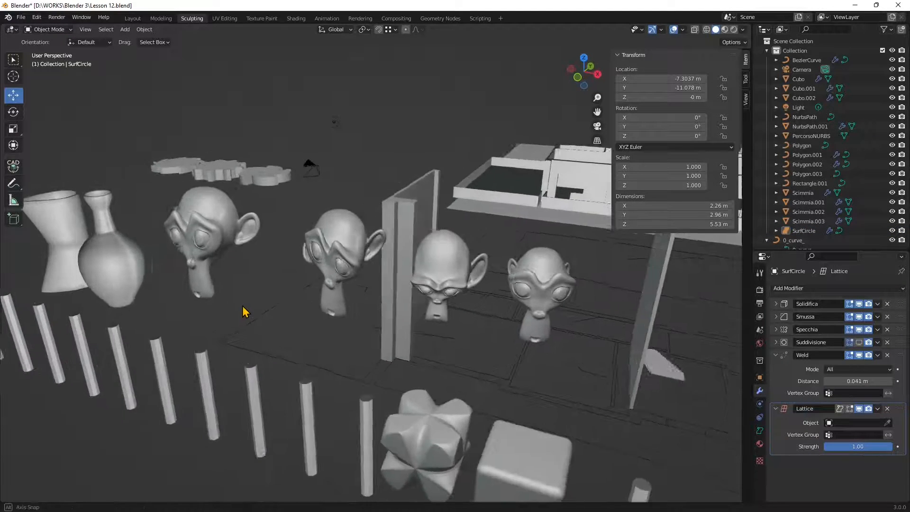
middle_drag(256, 306, 257, 303)
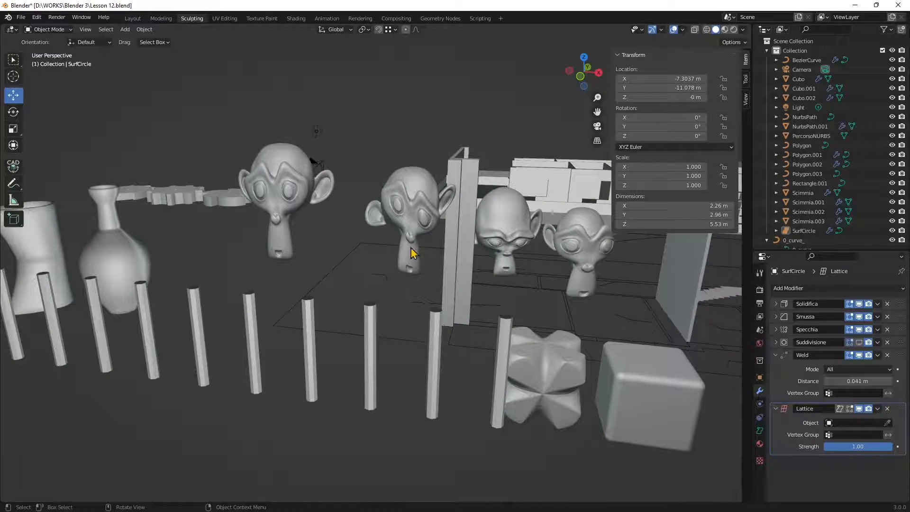
middle_drag(409, 247, 387, 240)
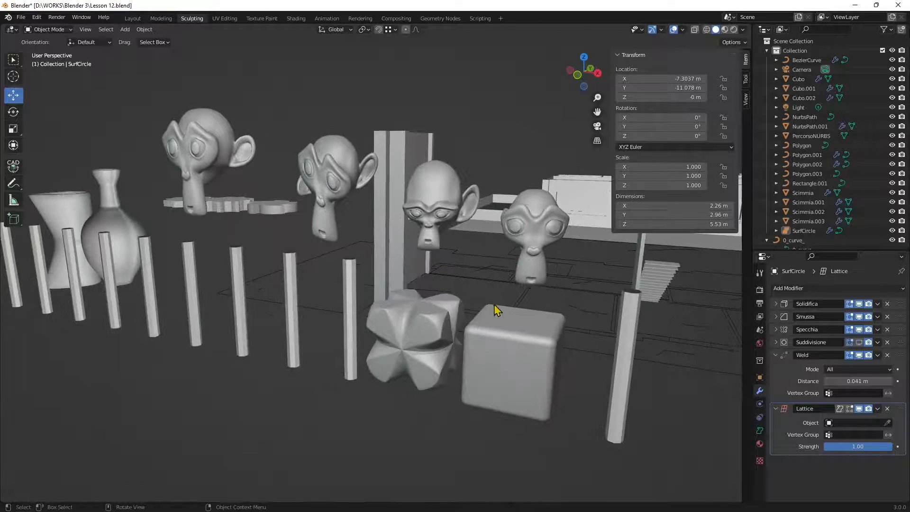
click(516, 338)
scroll(476, 341, down, 3)
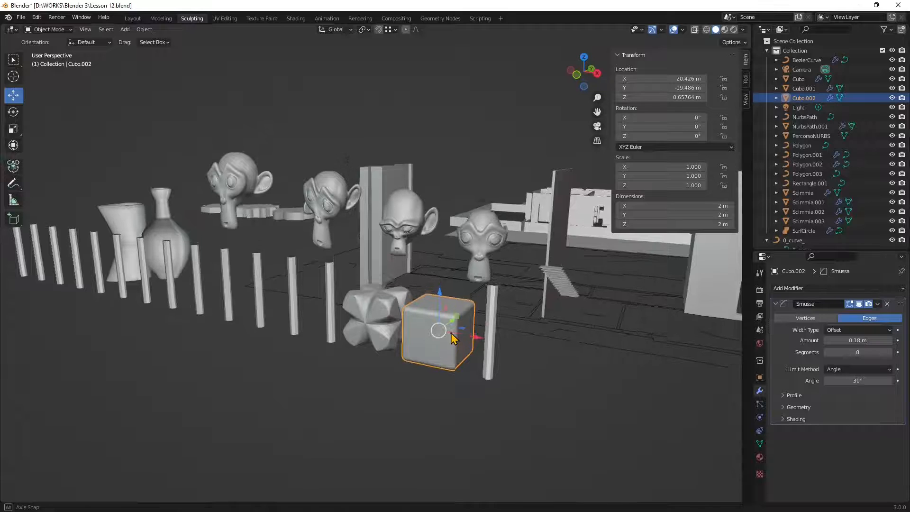
middle_drag(451, 331, 427, 284)
click(450, 265)
click(369, 252)
click(292, 238)
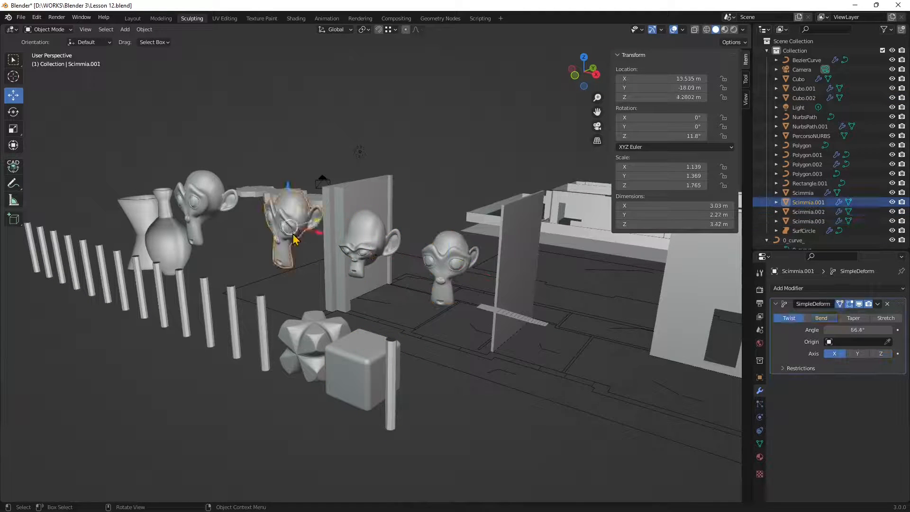
click(204, 206)
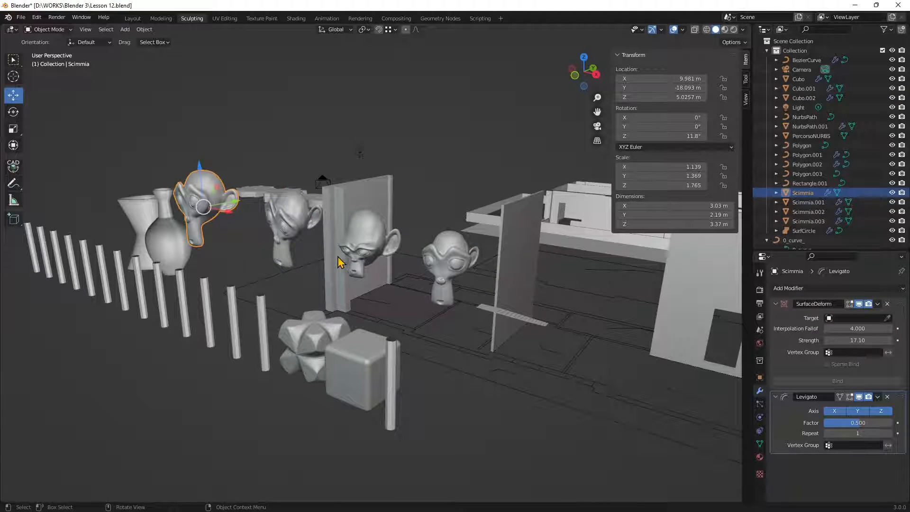
- Look over the whole scene, checking the camera and the floor plan curve
middle_drag(337, 256, 364, 265)
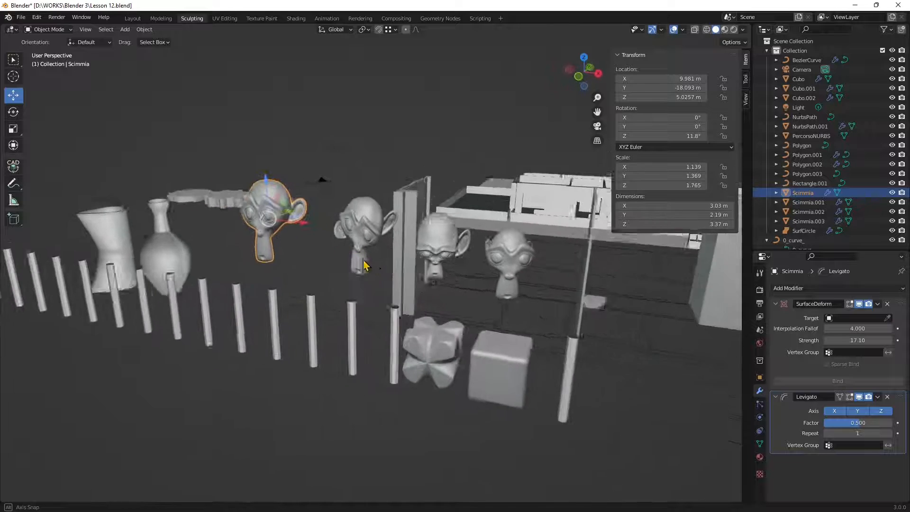
scroll(364, 265, down, 3)
click(343, 208)
middle_drag(494, 269, 490, 273)
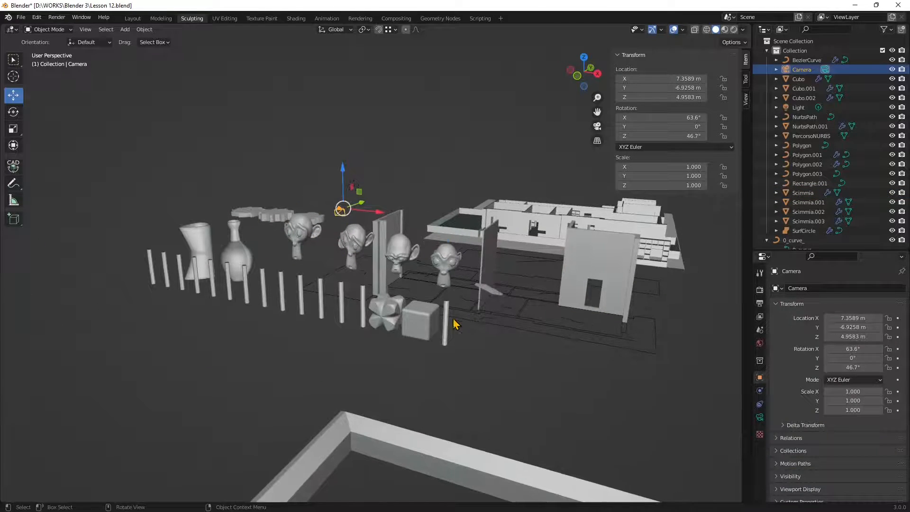
click(415, 289)
scroll(415, 289, up, 2)
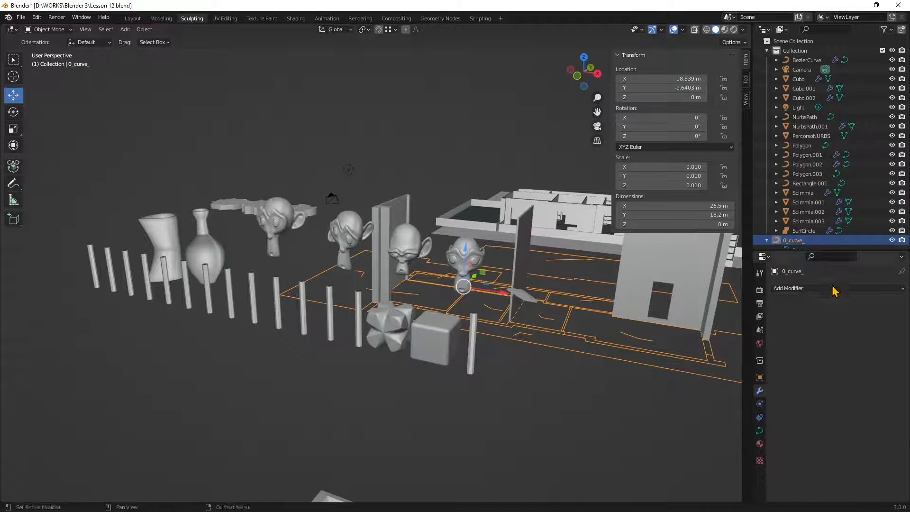
click(552, 365)
middle_drag(433, 288, 435, 297)
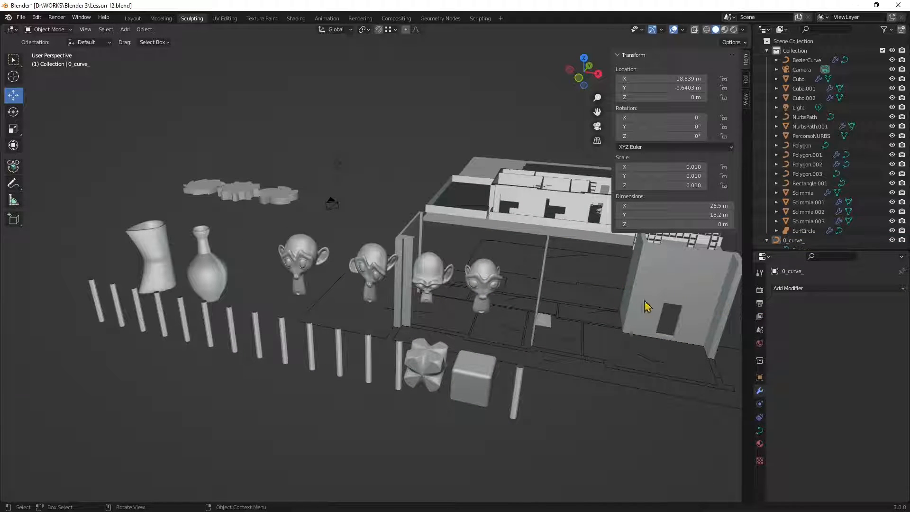
- Select the Scimmia.003 monkey head and review the list of modifiers available for it
click(478, 285)
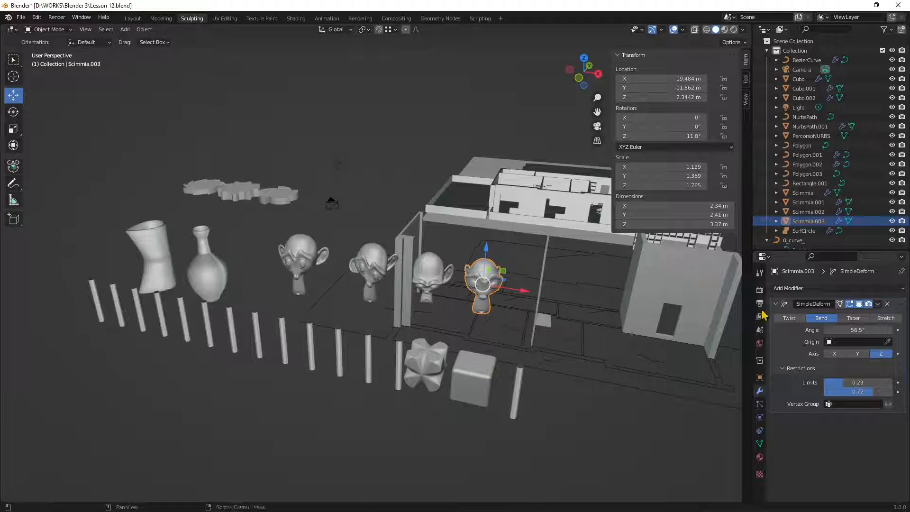
click(779, 290)
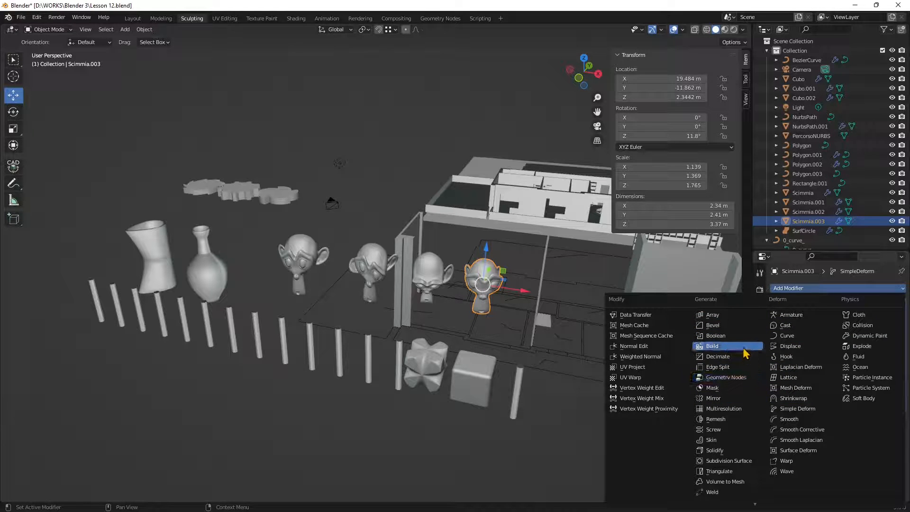
click(763, 295)
click(773, 291)
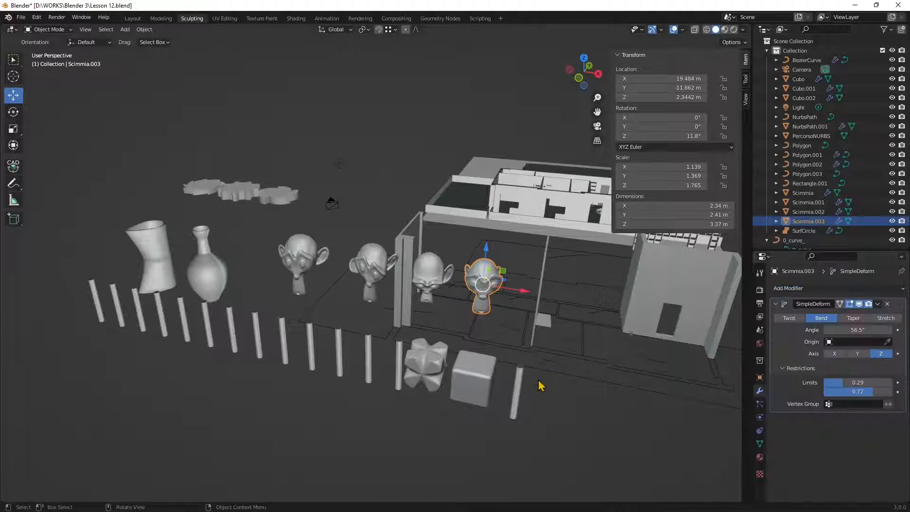
- Raise the bent, open-topped vase about 2.15 m along Z
middle_drag(418, 330, 349, 204)
click(341, 185)
scroll(282, 311, up, 2)
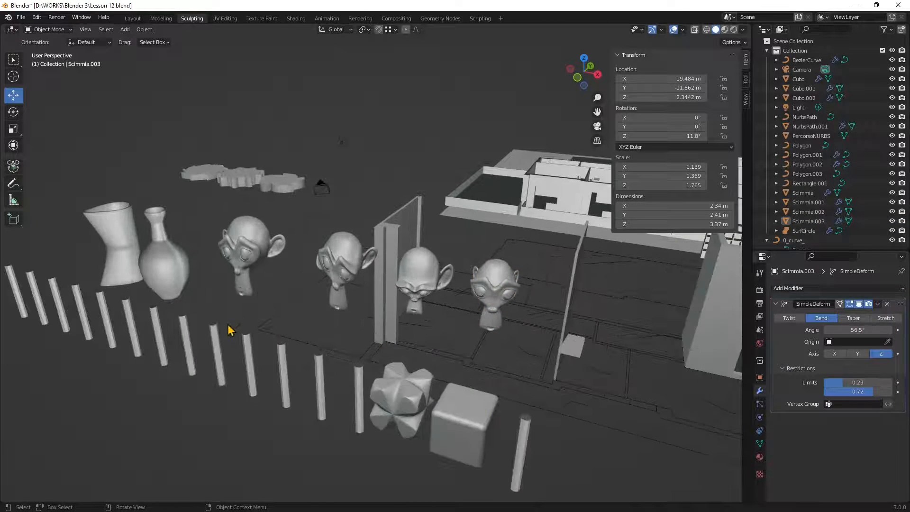
middle_drag(228, 325, 251, 321)
click(96, 268)
middle_drag(419, 231, 353, 236)
middle_drag(358, 300, 246, 260)
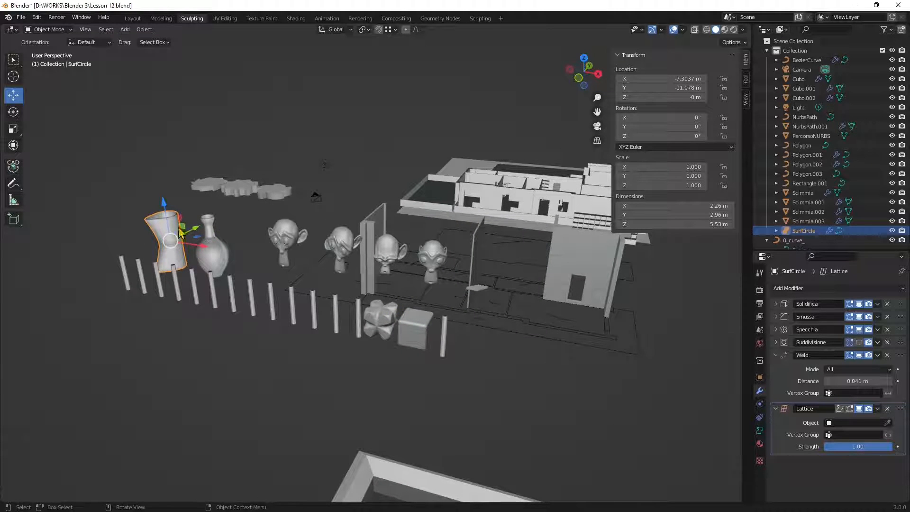
middle_drag(169, 289, 248, 293)
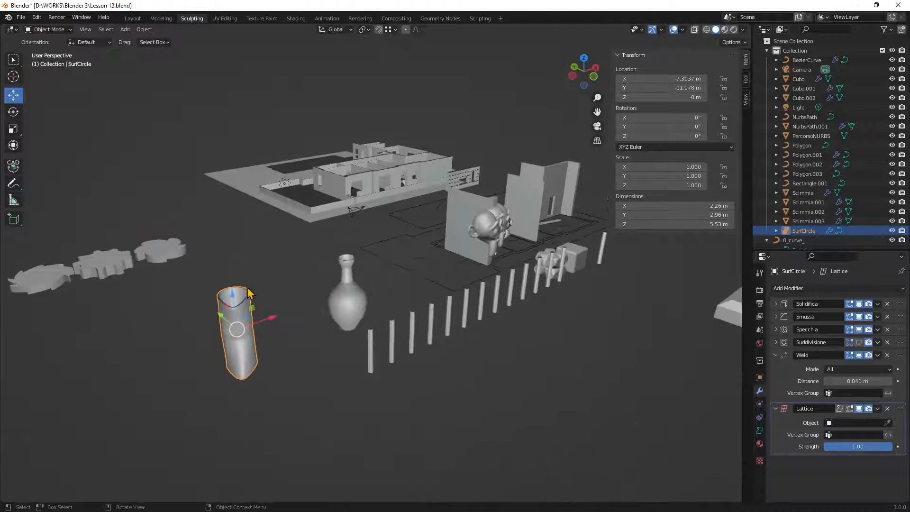
drag(233, 308, 232, 285)
middle_drag(232, 285, 201, 285)
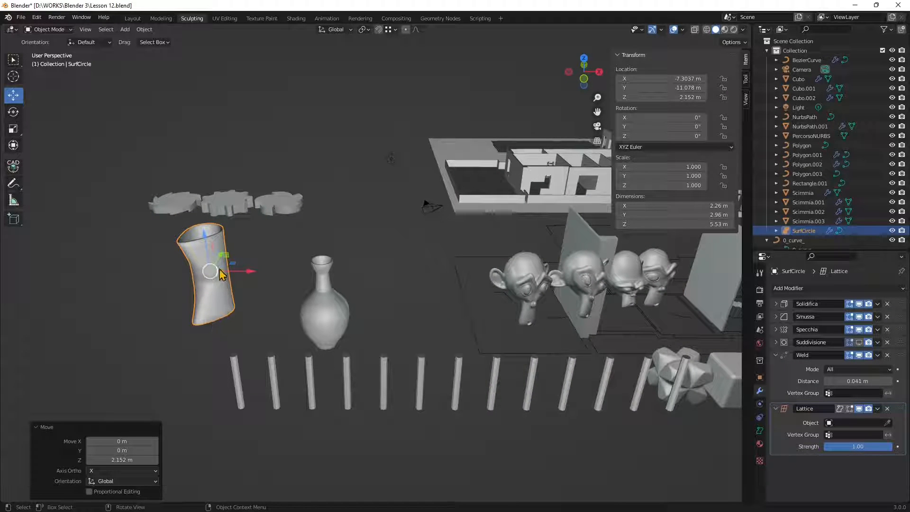
- Move the bottle-shaped vase about -0.27 m in X and 2.94 m in Y, and remove its Weld and Solidifica modifiers
click(321, 320)
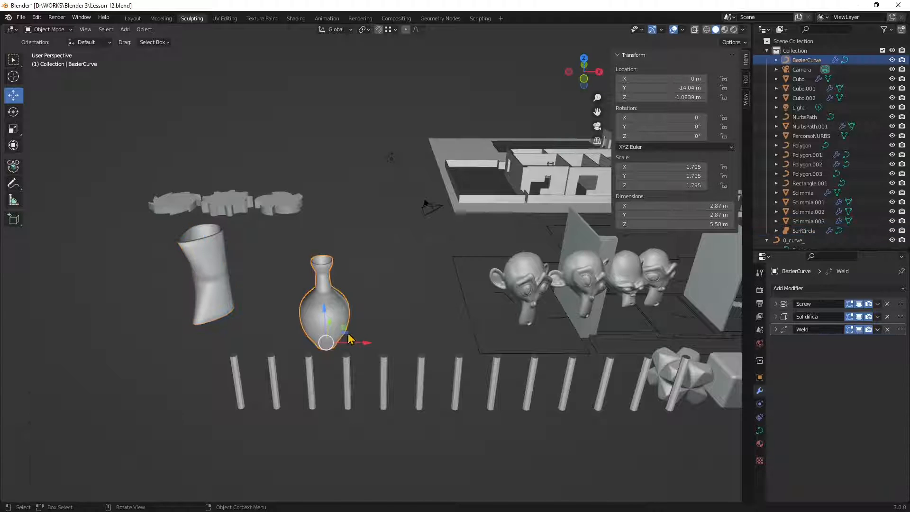
drag(350, 339, 349, 312)
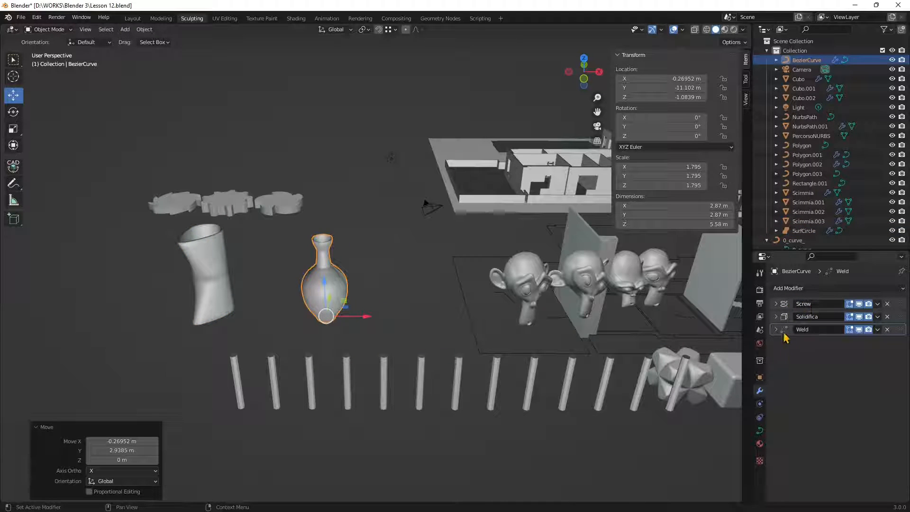
middle_drag(359, 324, 353, 322)
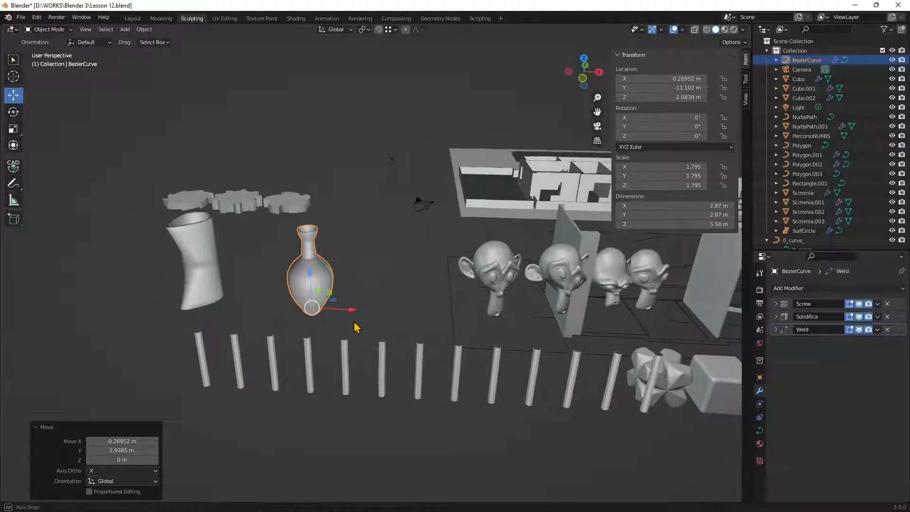
click(887, 329)
click(887, 316)
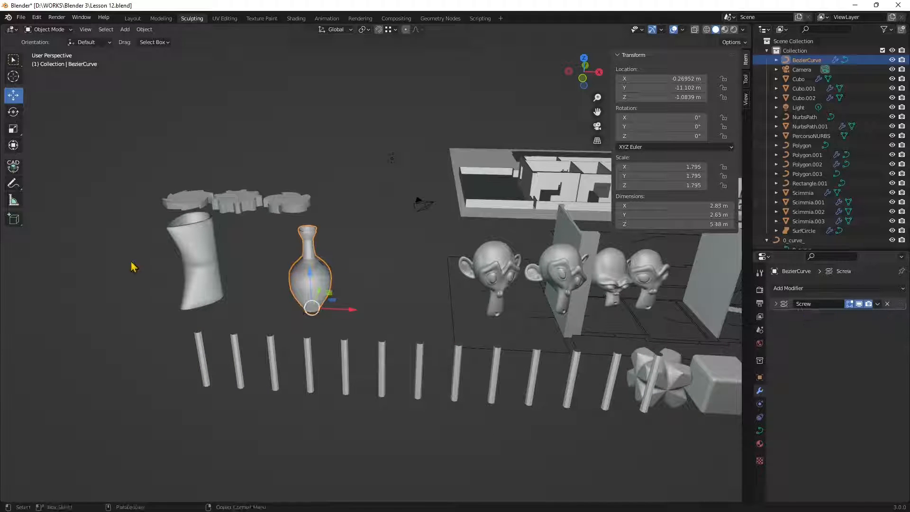
- Examine the bottle-shaped vase's mouth, neck and body up close and from a distance with only the Screw modifier applied
click(246, 245)
scroll(300, 275, up, 5)
click(219, 299)
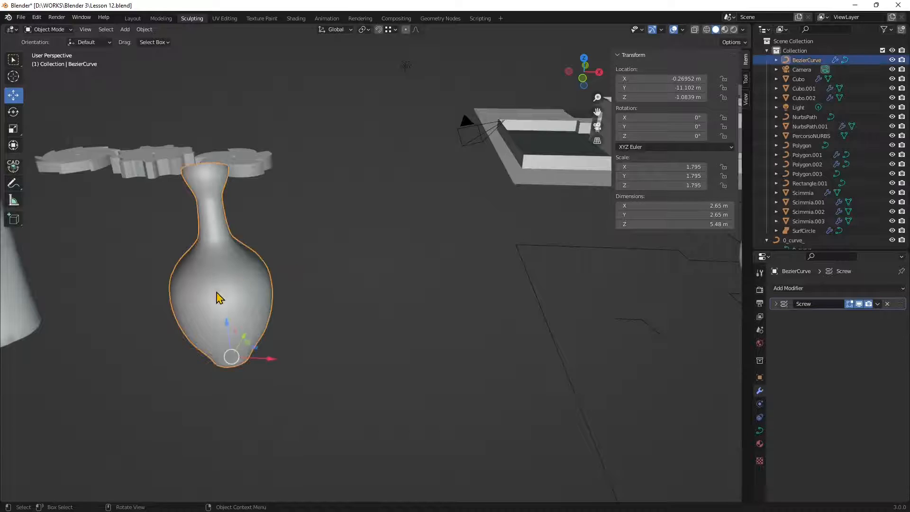
middle_drag(219, 299, 244, 318)
scroll(387, 375, up, 2)
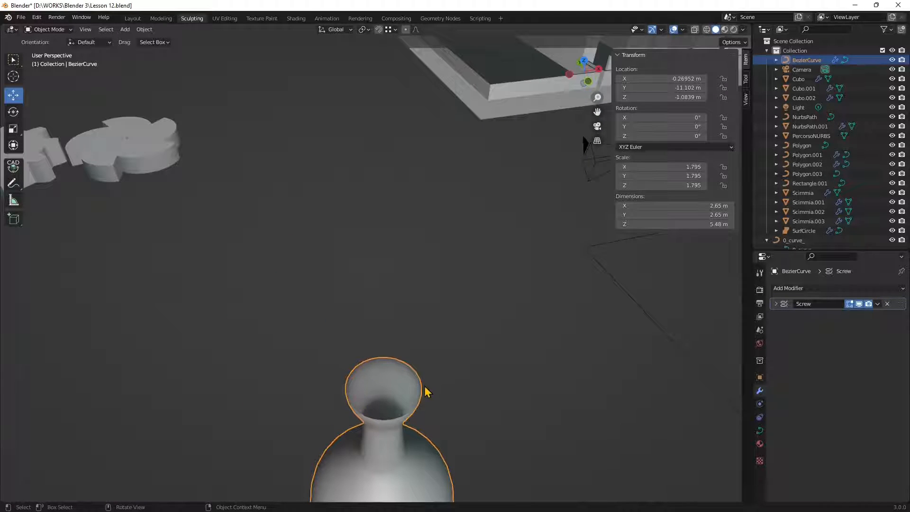
scroll(389, 384, down, 3)
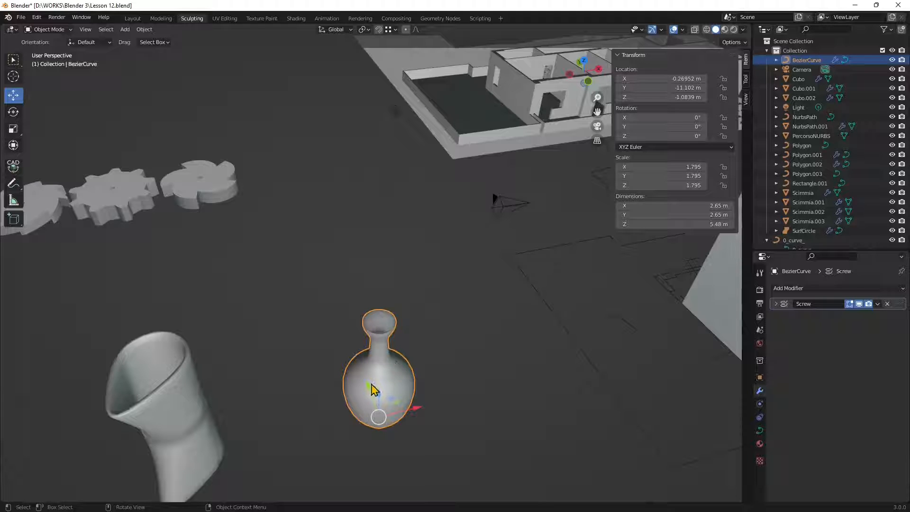
middle_drag(376, 406, 295, 226)
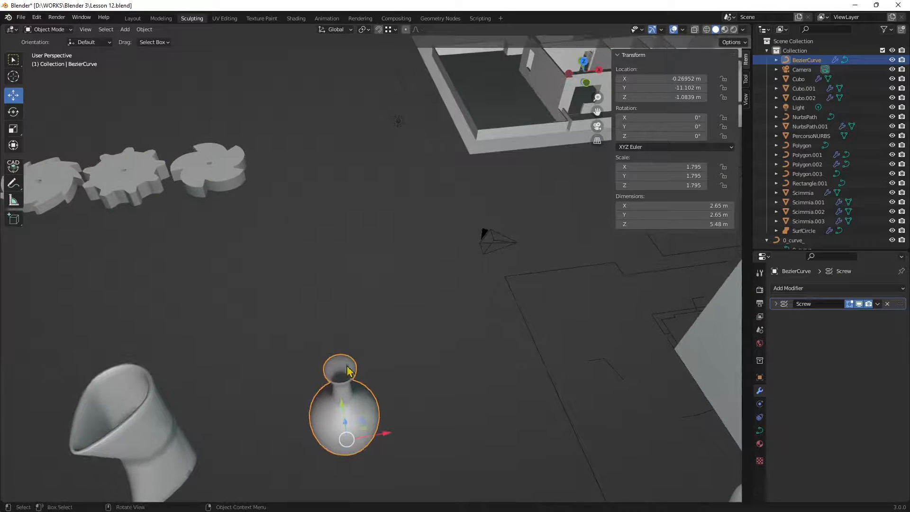
scroll(341, 379, up, 2)
middle_drag(325, 457, 334, 278)
scroll(333, 273, down, 5)
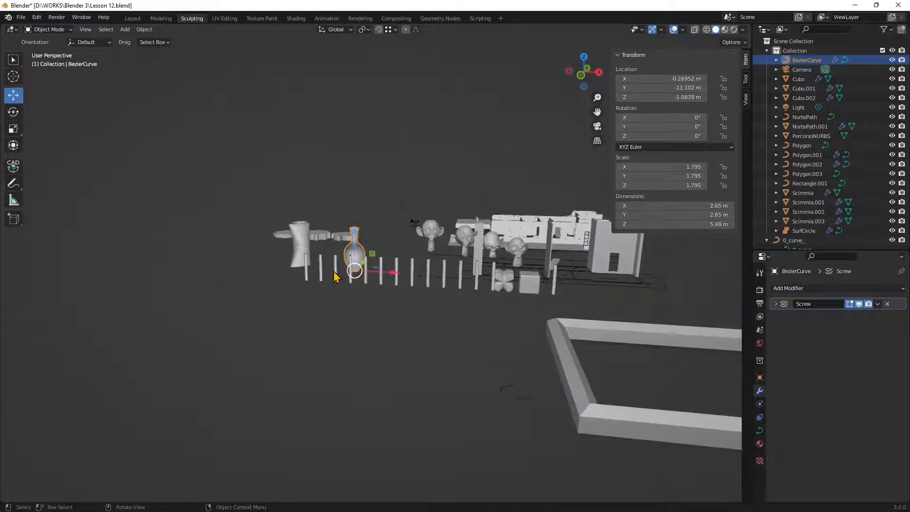
scroll(333, 271, up, 2)
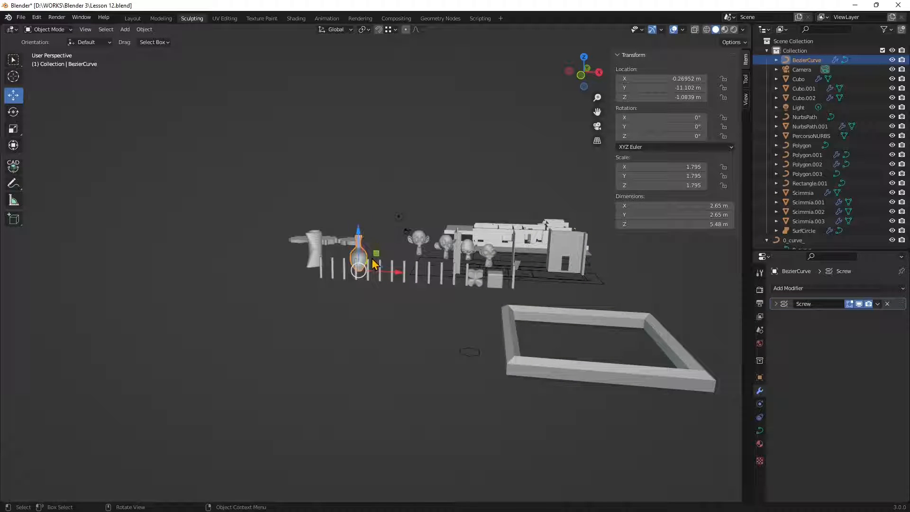
scroll(341, 243, up, 8)
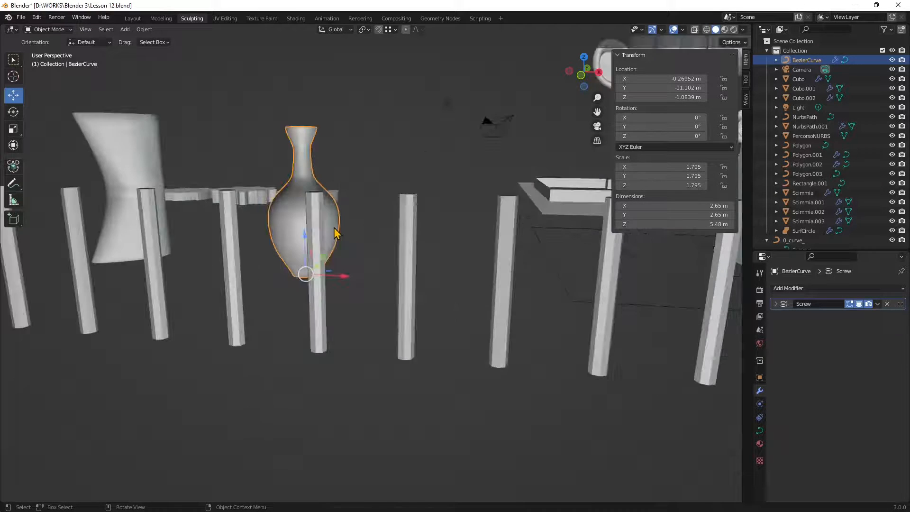
shift+middle_drag(300, 250, 340, 288)
middle_drag(370, 211, 376, 244)
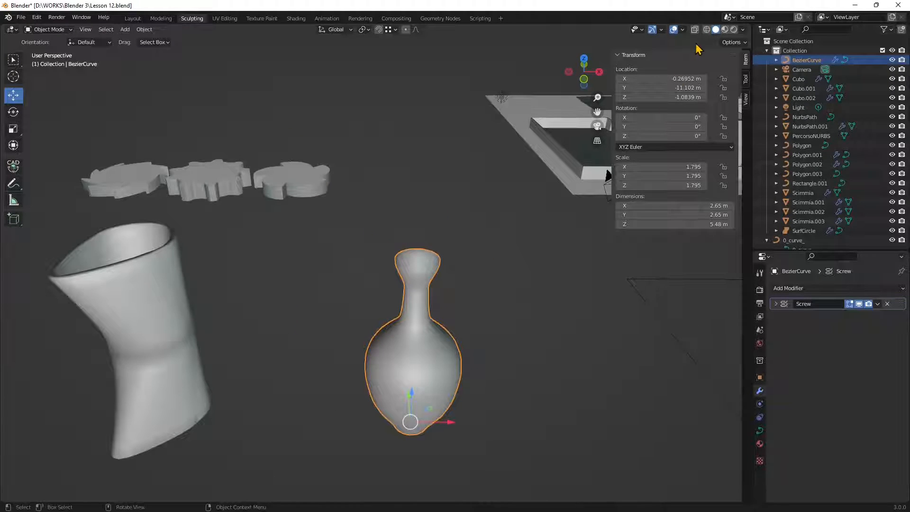
shift+middle_drag(423, 399, 462, 334)
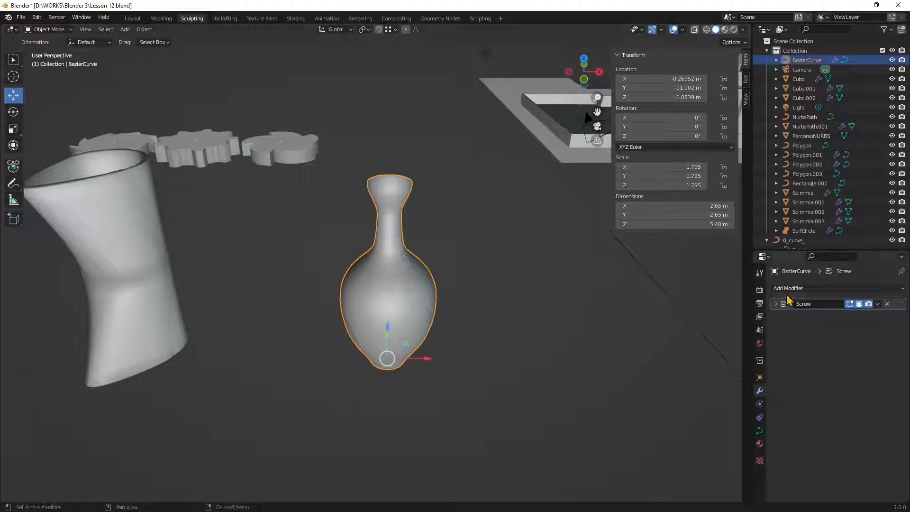
middle_drag(524, 305, 551, 347)
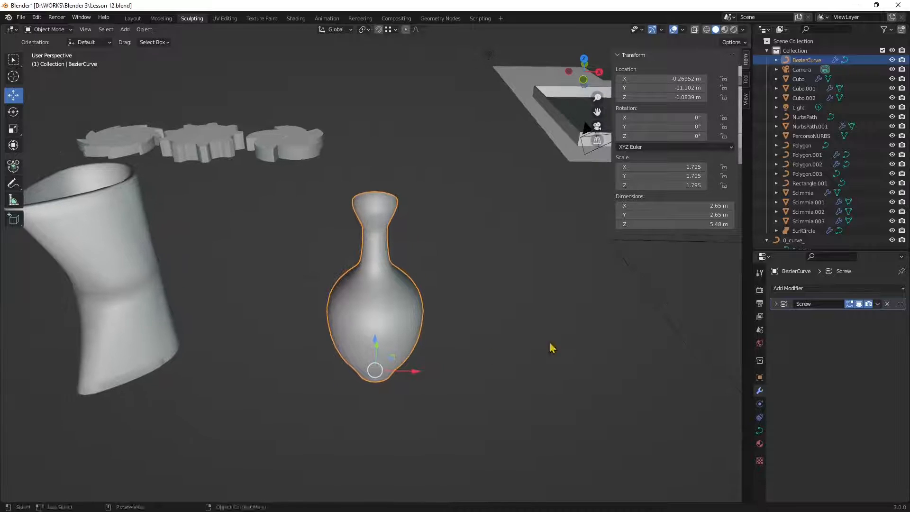
- Add a Solidify modifier to the bottle-shaped vase
click(784, 289)
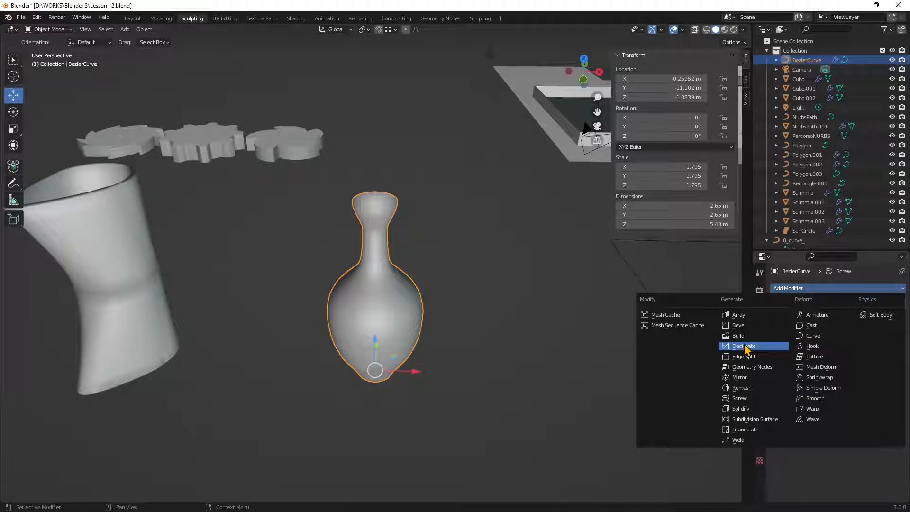
click(746, 411)
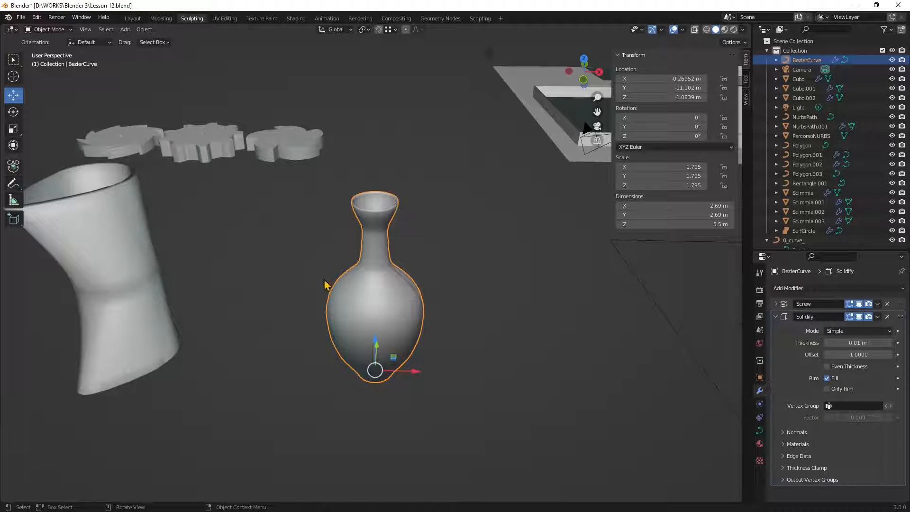
middle_drag(323, 283, 331, 300)
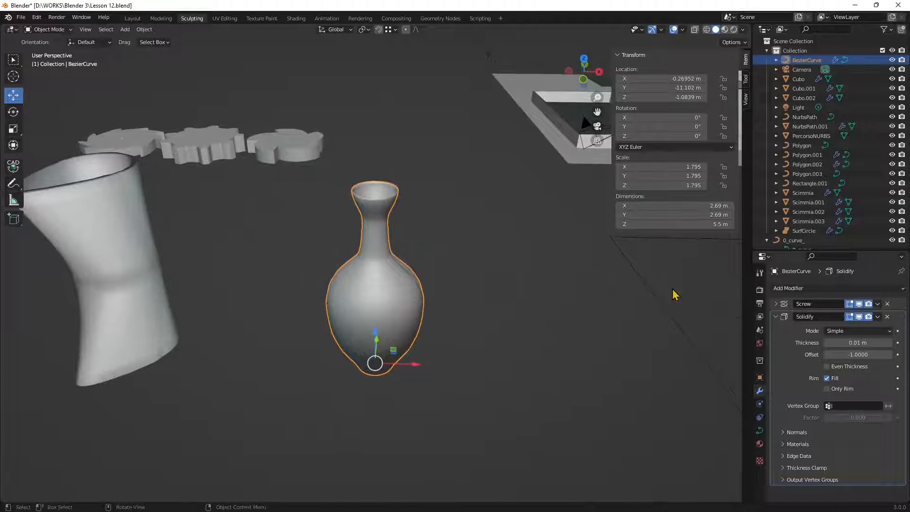
- Add a Simple Deform modifier to the bottle-shaped vase after its Screw and Solidify modifiers
click(776, 316)
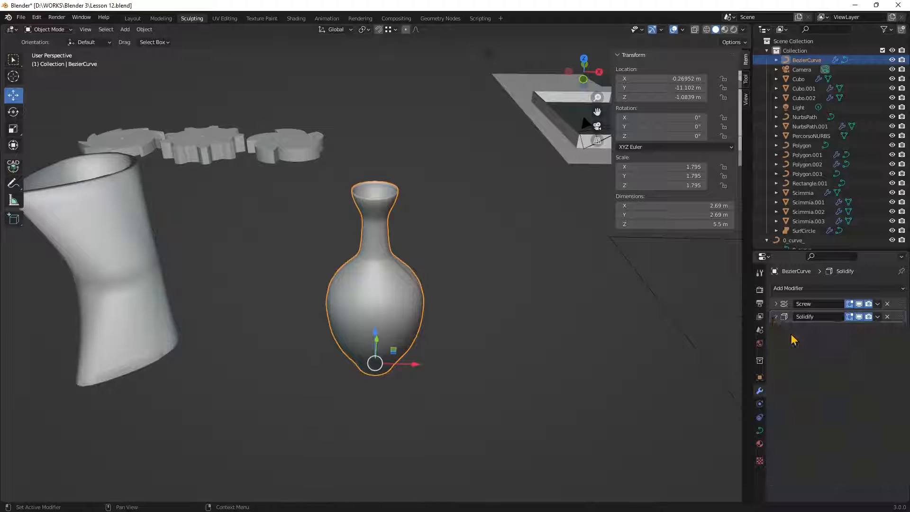
click(777, 305)
click(778, 305)
click(787, 288)
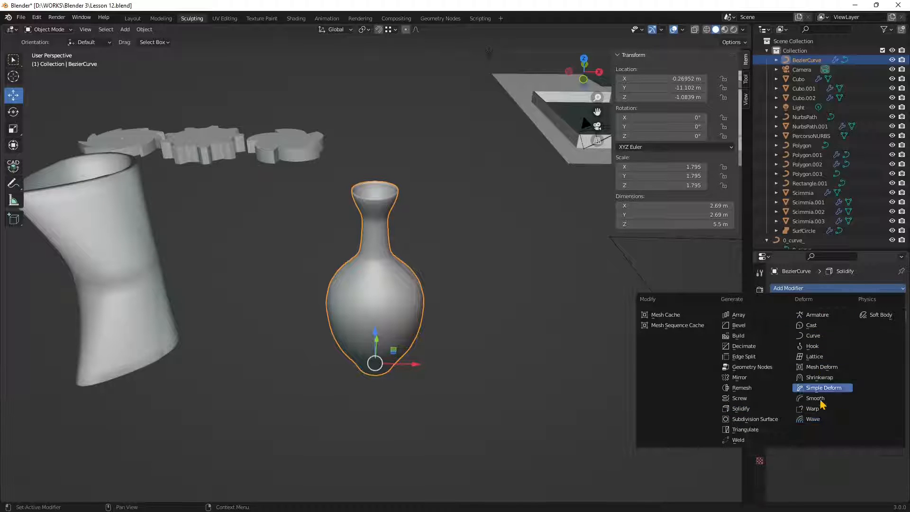
click(739, 398)
click(807, 289)
click(818, 390)
mouse_move(327, 336)
middle_down()
mouse_move(388, 360)
mouse_move(414, 386)
mouse_move(327, 338)
middle_up()
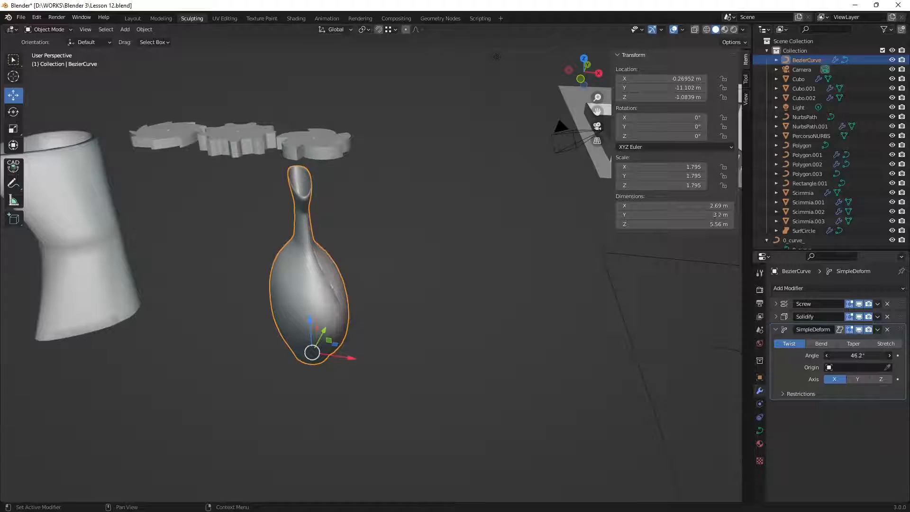
- Try a -64.3° twist about X on the vase, then switch Simple Deform to Bend with a 24.1° angle
drag(867, 355, 820, 345)
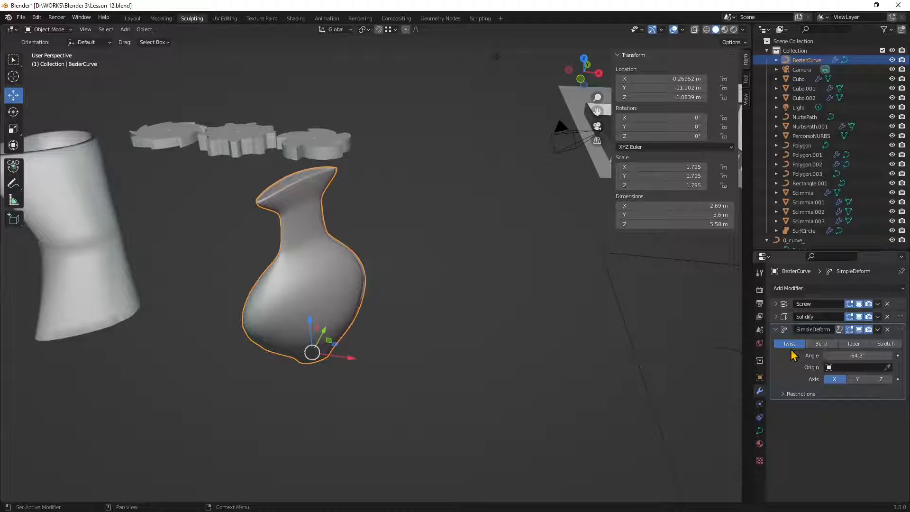
click(820, 344)
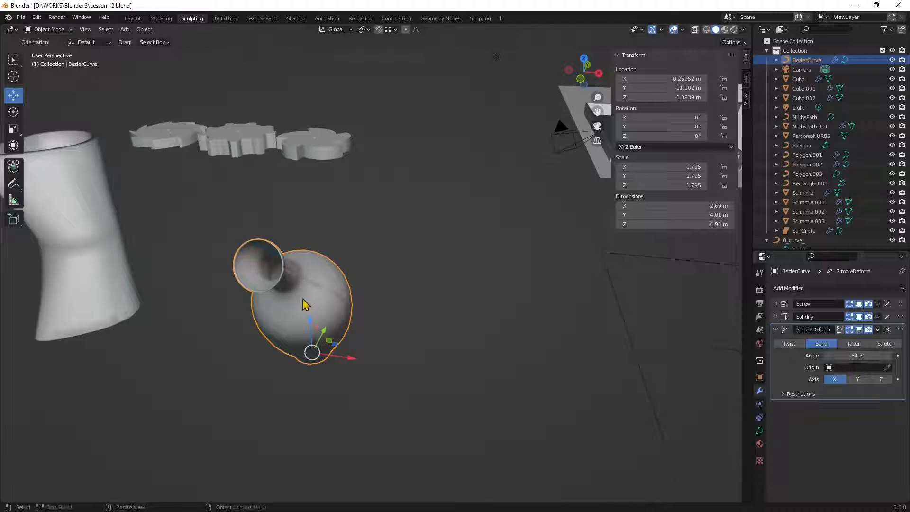
drag(834, 355, 855, 356)
- Try the vase's bend about the Y and Z axes and return it to the X axis
click(858, 379)
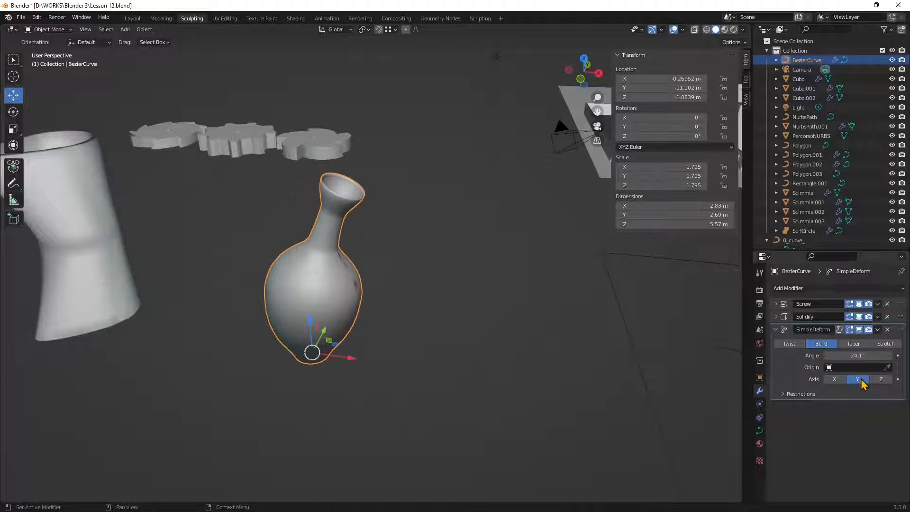
click(881, 379)
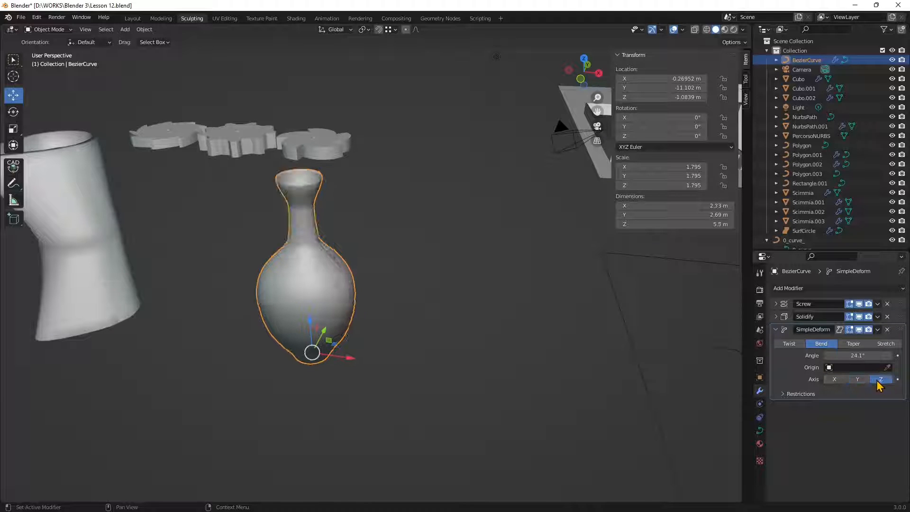
click(859, 380)
click(833, 380)
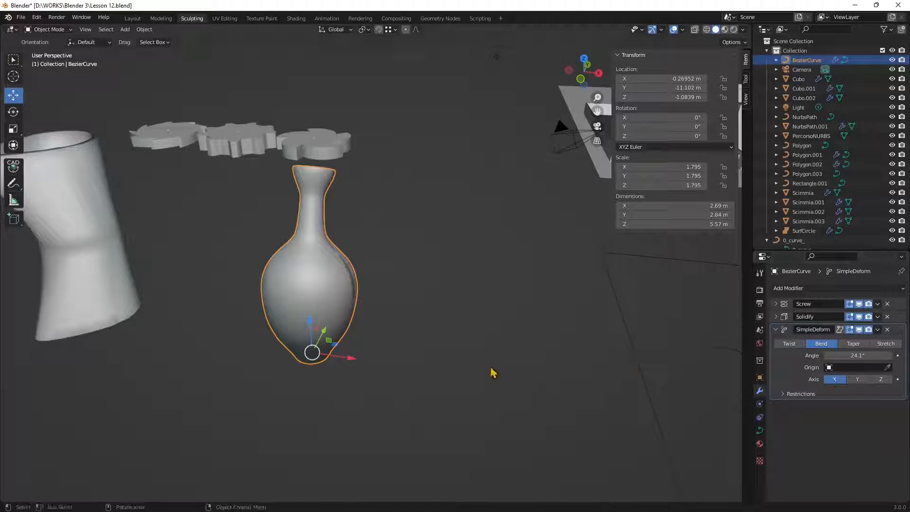
- Reverse the bend angle about X so the vase's neck leans slightly the opposite way, and collapse the Simple Deform settings
drag(858, 355, 838, 355)
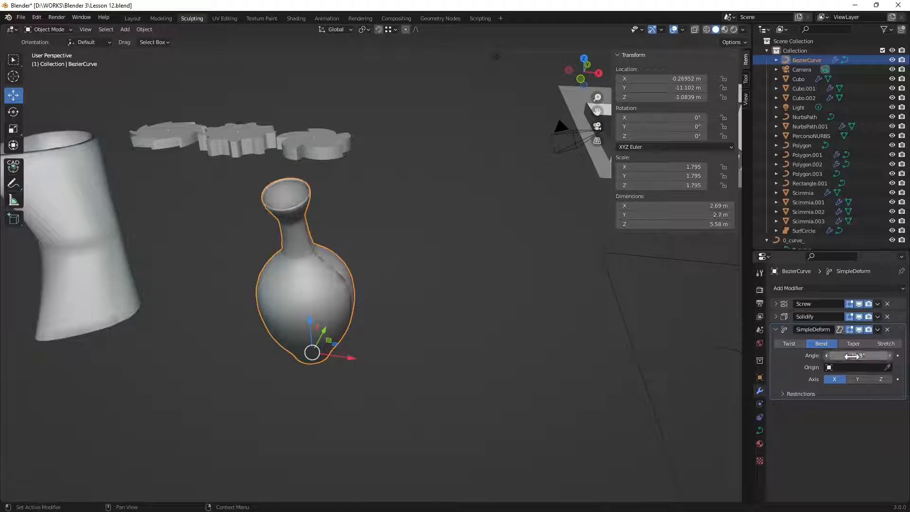
click(776, 330)
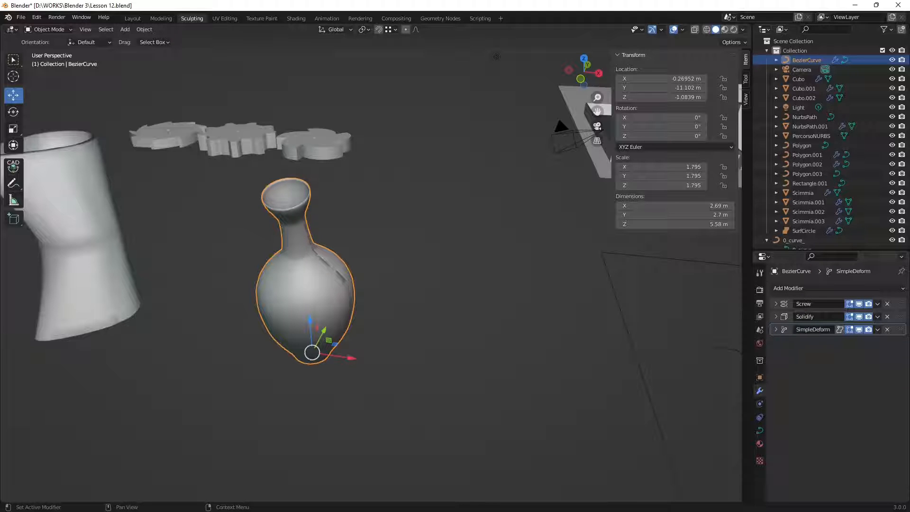
mouse_move(900, 329)
mouse_down()
mouse_move(903, 303)
mouse_move(905, 333)
mouse_up()
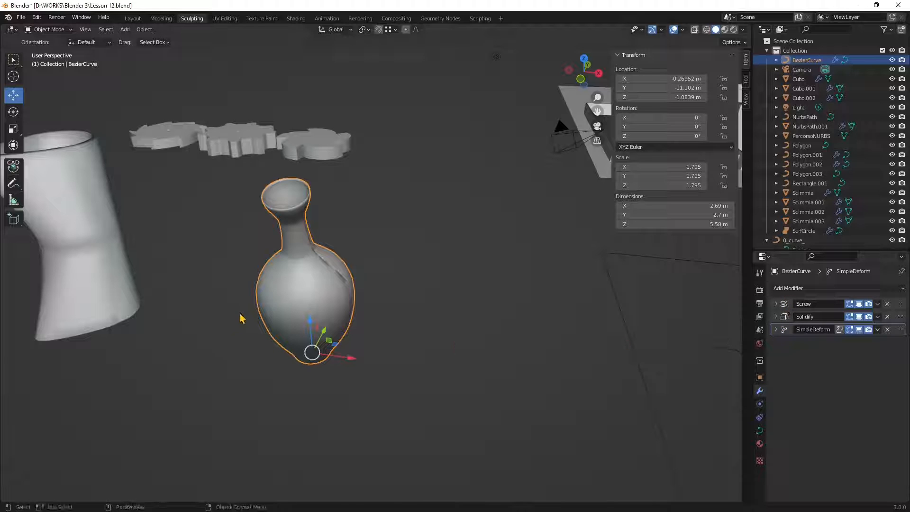
middle_drag(240, 314, 258, 314)
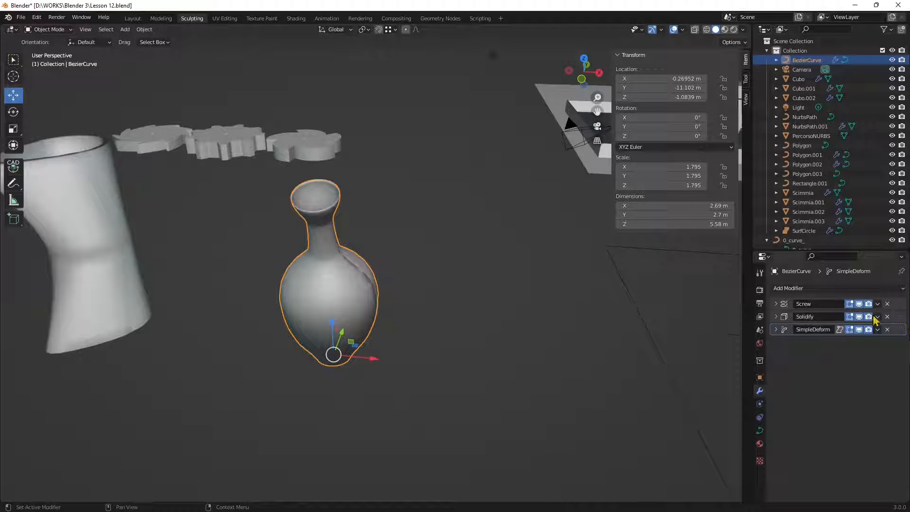
- Set the thickness of the vase's Solidify modifier to 0.11 m
click(777, 319)
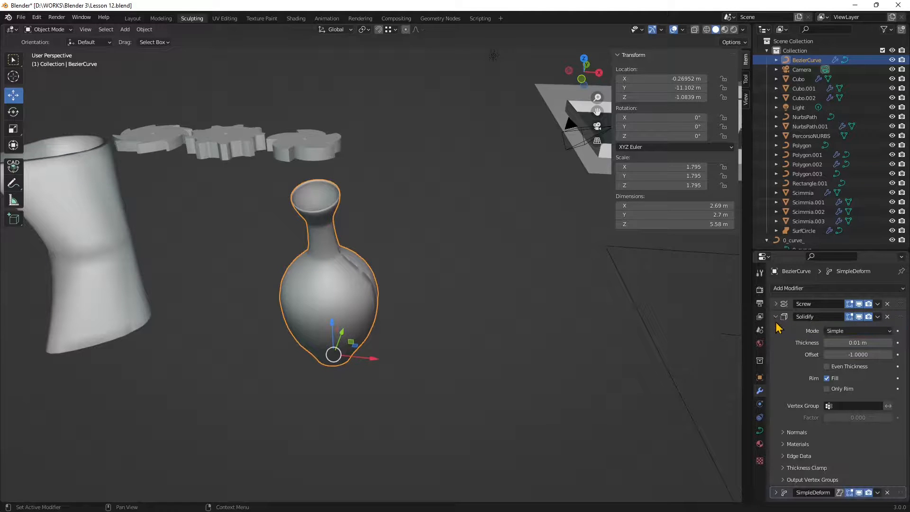
drag(854, 342, 872, 342)
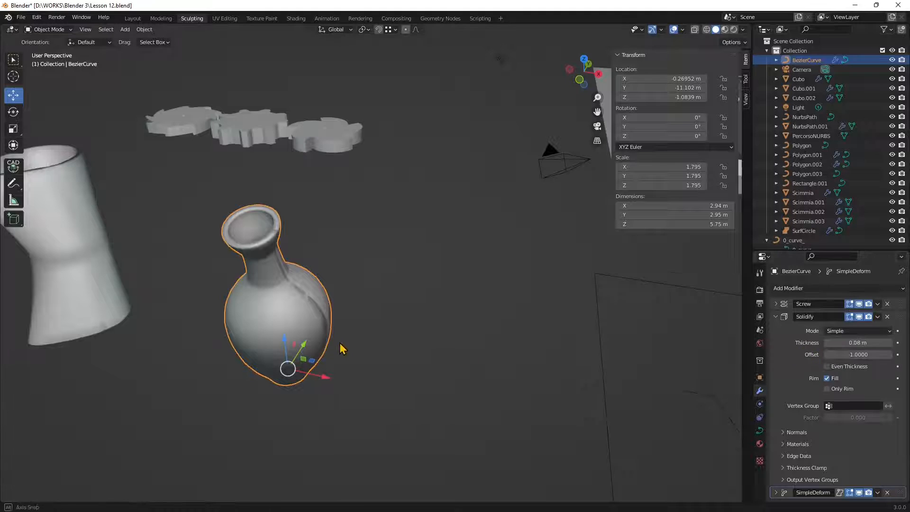
middle_drag(341, 349, 346, 335)
mouse_move(853, 342)
mouse_down()
mouse_move(842, 342)
mouse_move(857, 342)
mouse_move(852, 355)
mouse_move(887, 355)
mouse_move(852, 355)
mouse_move(894, 355)
mouse_move(852, 355)
mouse_up()
- Try the Complex mode on the vase's Solidify modifier and return it to Simple
click(853, 331)
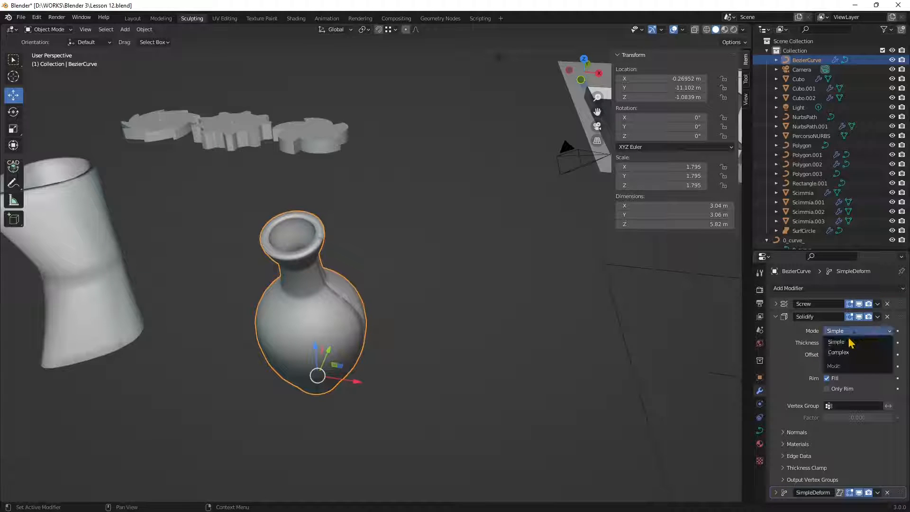
click(843, 354)
click(853, 331)
click(843, 343)
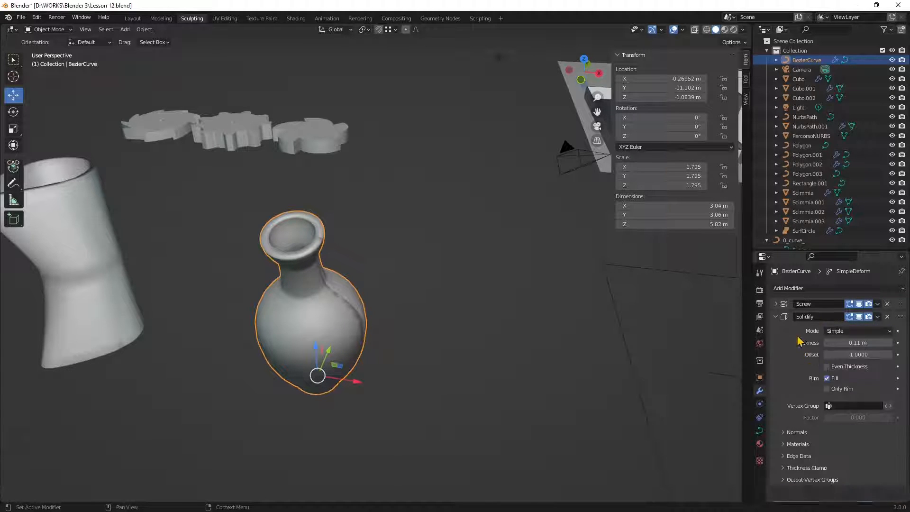
- Enable Even Thickness in the vase's Solidify modifier
click(853, 367)
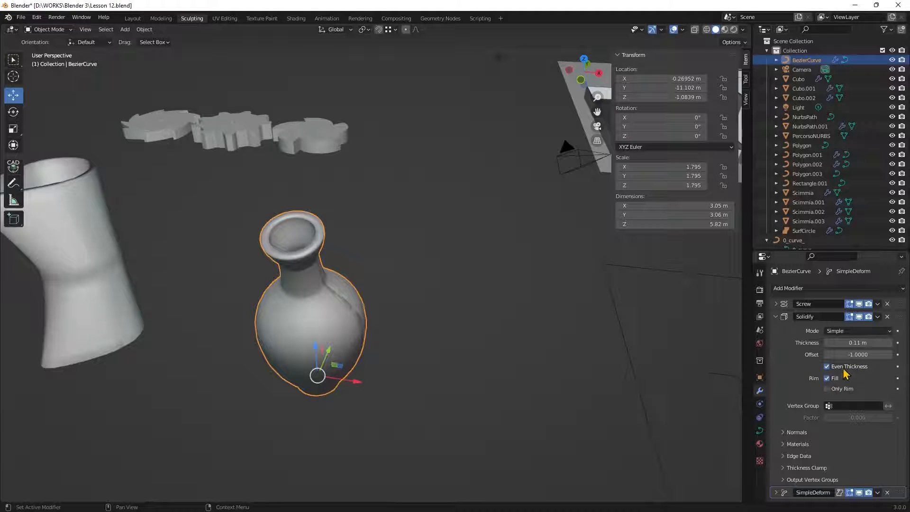
middle_drag(478, 385, 457, 341)
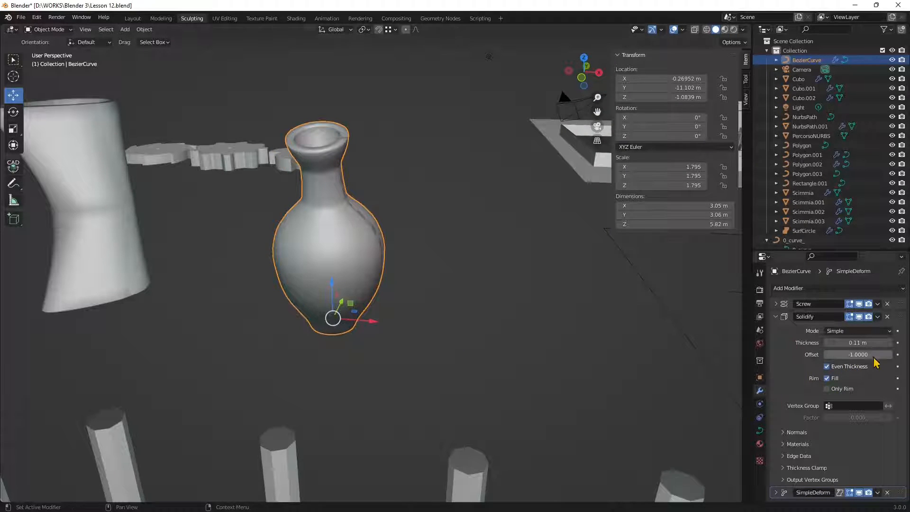
- Compare the vase's mouth with the Solidify rim Fill off and on, leaving Fill enabled
click(833, 381)
click(833, 381)
click(833, 381)
click(833, 381)
click(833, 382)
middle_drag(289, 197, 295, 221)
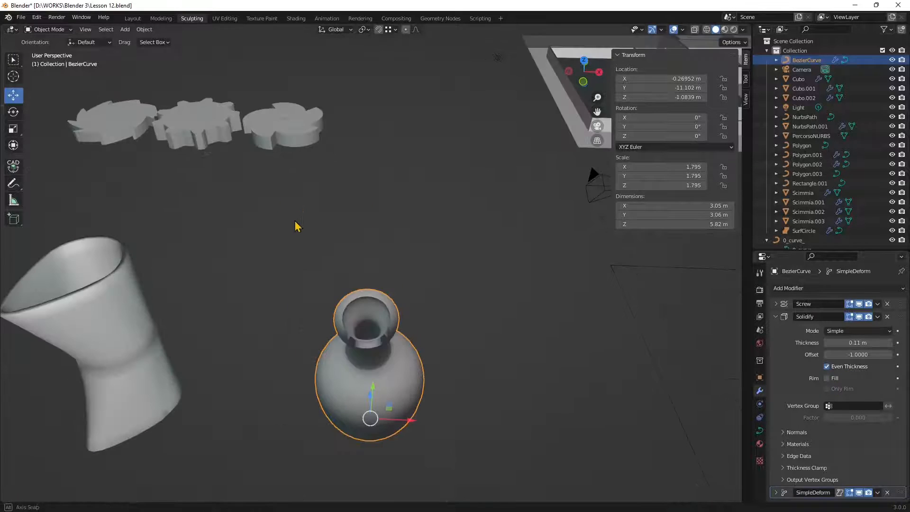
click(830, 381)
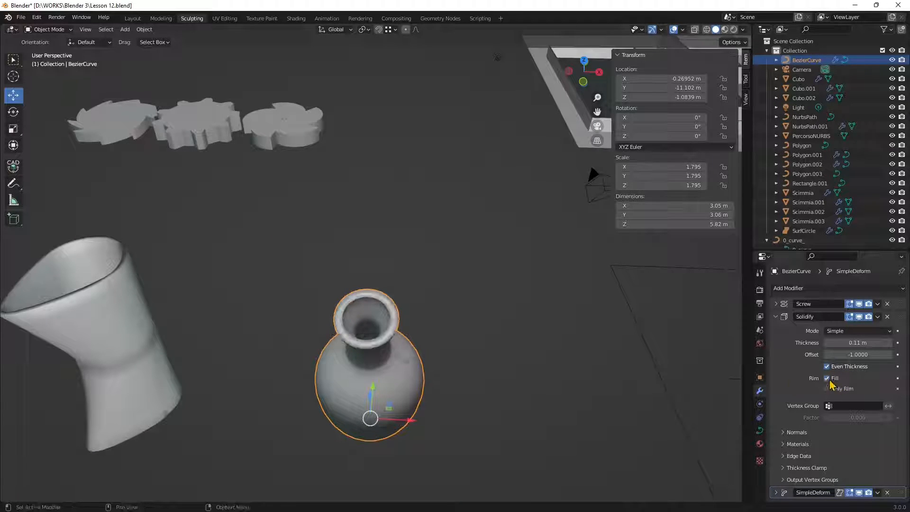
- Try the Only Rim option on the vase's Solidify modifier, recheck it without Fill, and restore Fill with Only Rim off
click(830, 388)
click(830, 388)
mouse_move(502, 374)
middle_down()
mouse_move(473, 370)
mouse_move(351, 260)
mouse_move(398, 309)
middle_up()
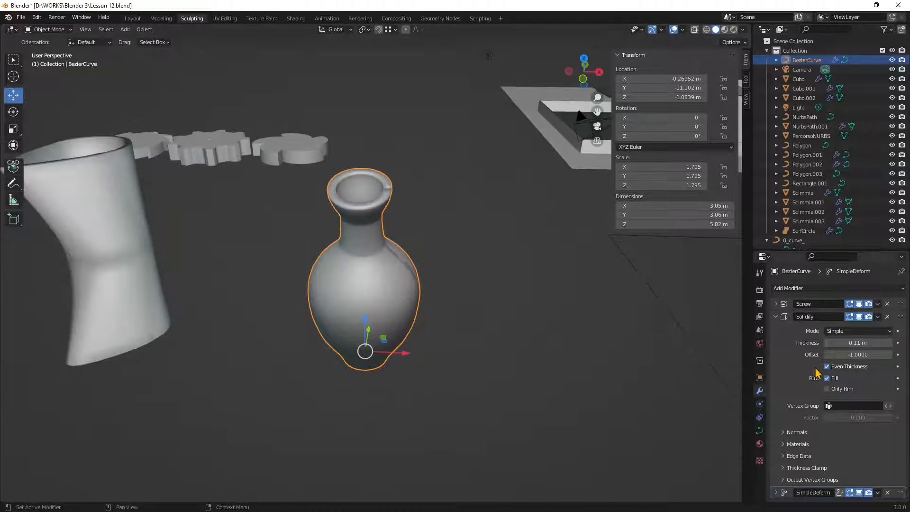
click(827, 379)
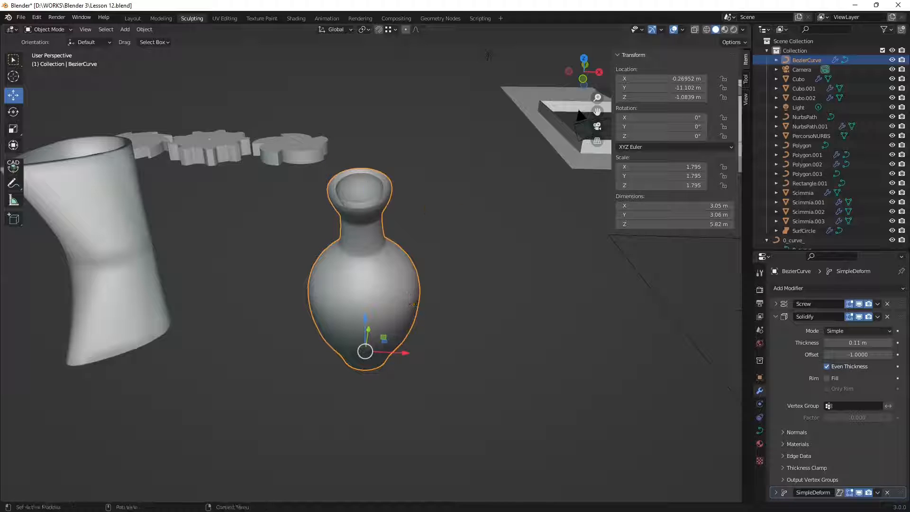
click(826, 378)
click(827, 388)
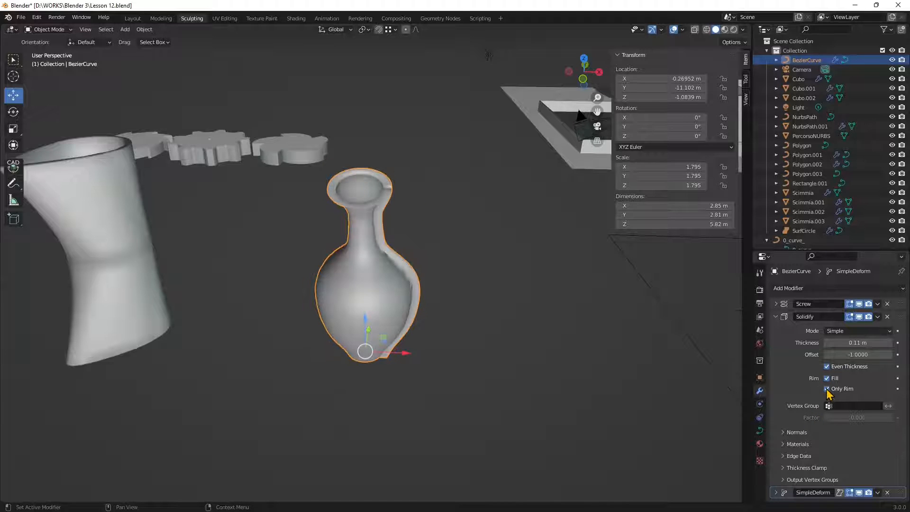
middle_drag(616, 388, 587, 349)
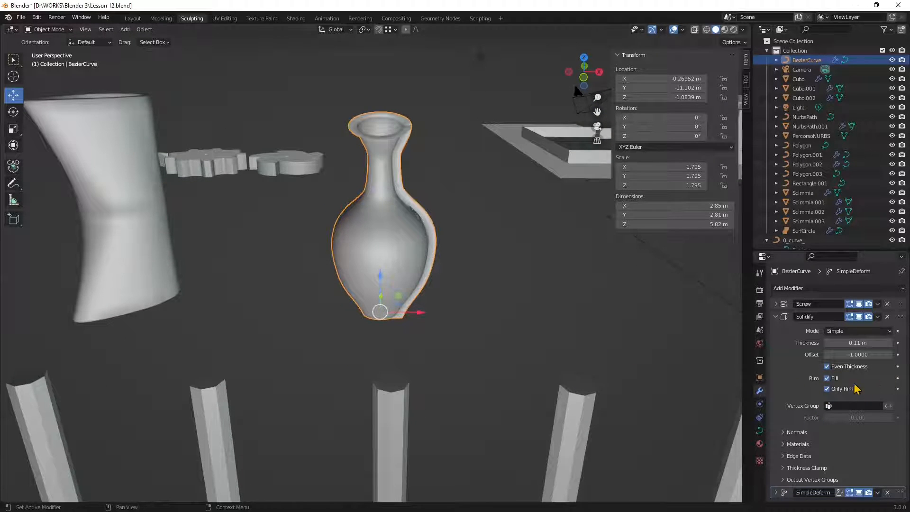
click(826, 388)
- Try flipping the normals in the vase's Solidify modifier, compare the shading, and turn Flip back off
click(798, 431)
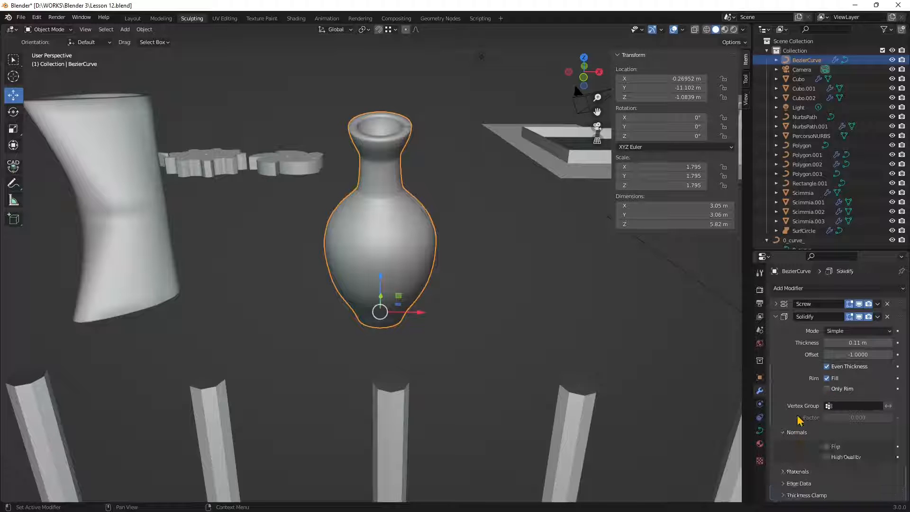
click(826, 446)
click(826, 447)
click(827, 447)
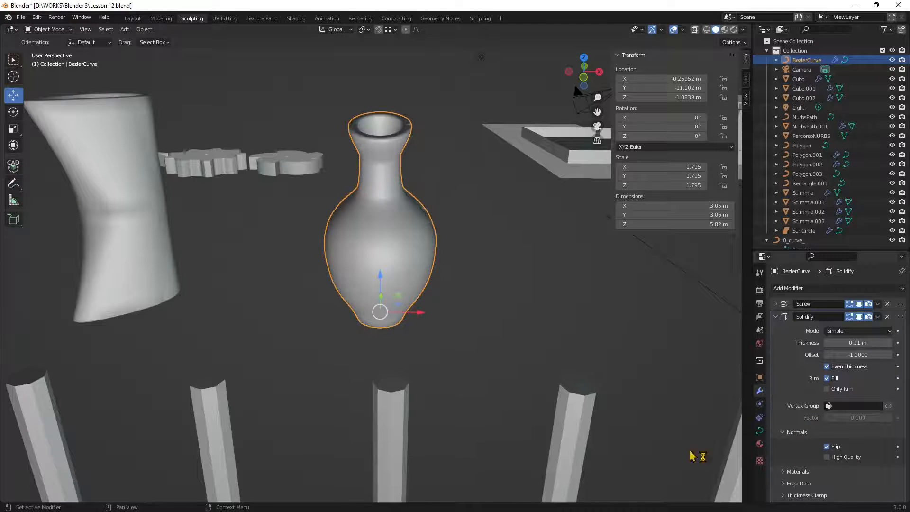
middle_drag(701, 457, 467, 367)
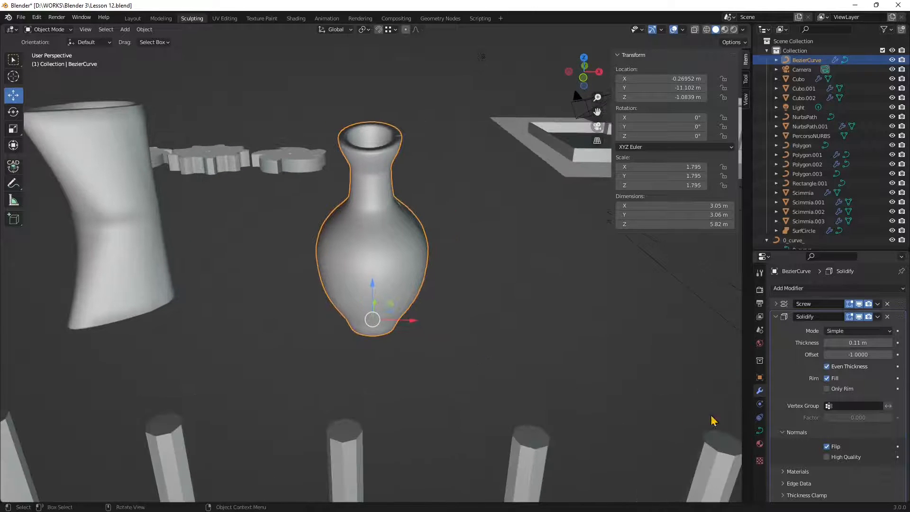
click(827, 447)
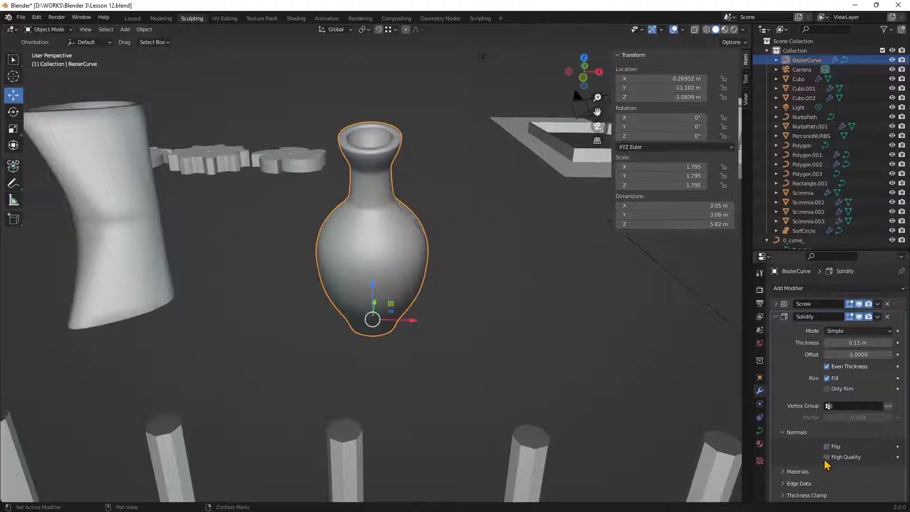
- Enable High Quality normals in the vase's Solidify modifier
click(827, 457)
middle_drag(360, 350, 322, 348)
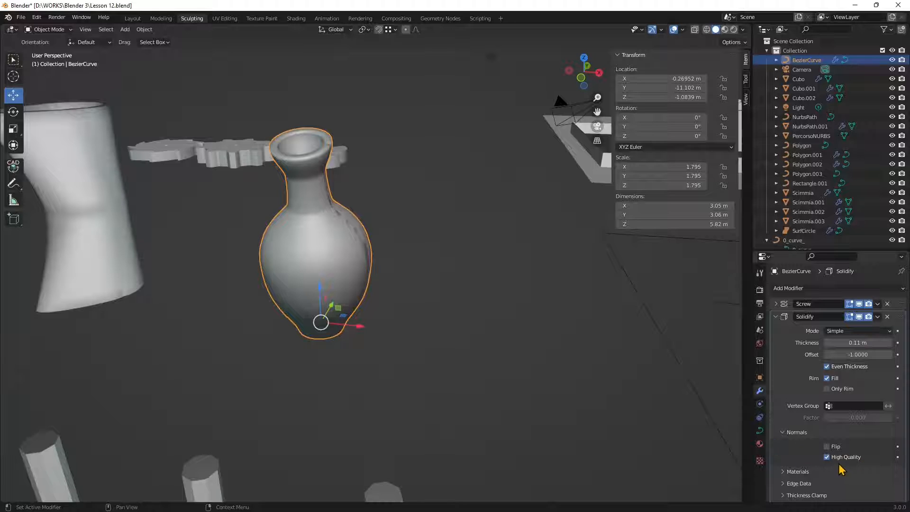
middle_drag(518, 352, 489, 353)
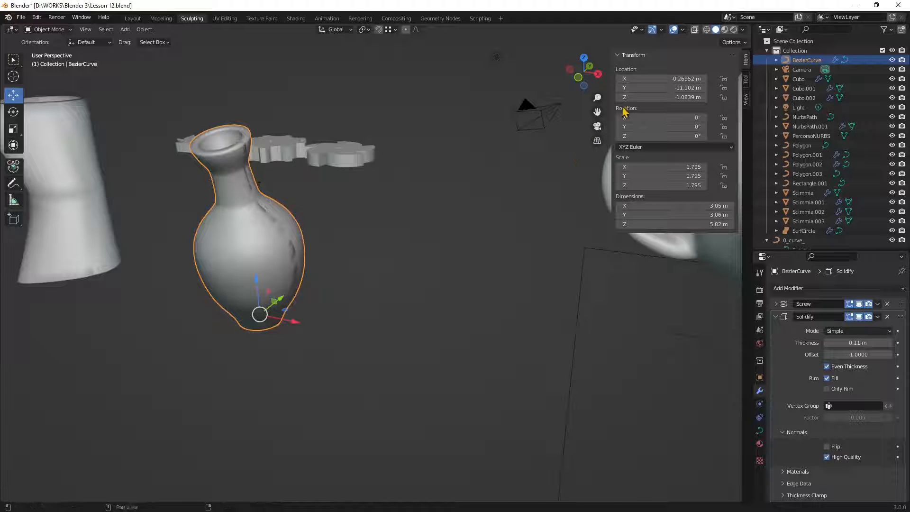
- Examine the thickened vase in rendered and material preview shading, return to solid shading, and collapse the Solidify settings
click(733, 29)
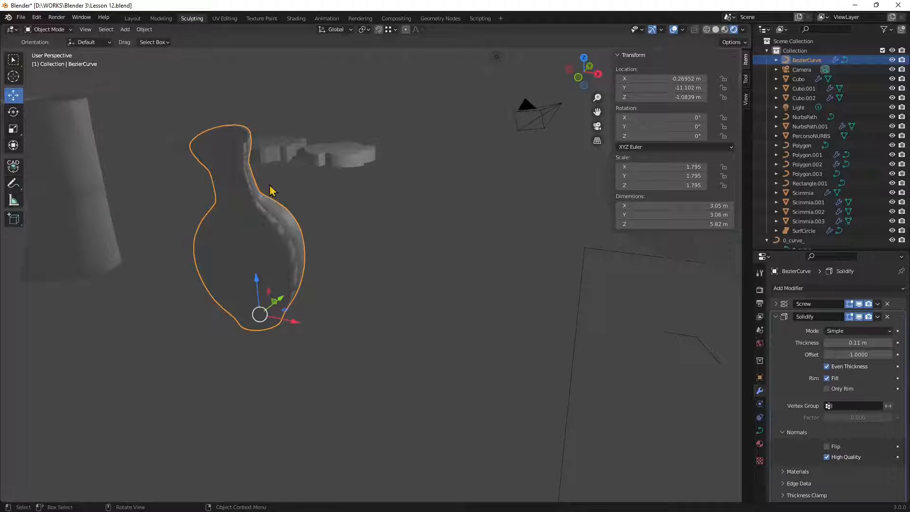
click(724, 30)
click(715, 30)
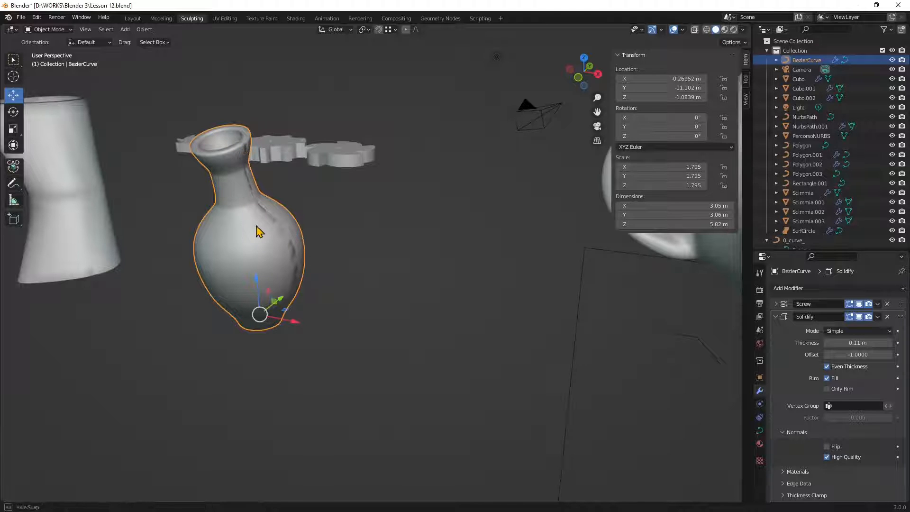
middle_drag(256, 225, 258, 224)
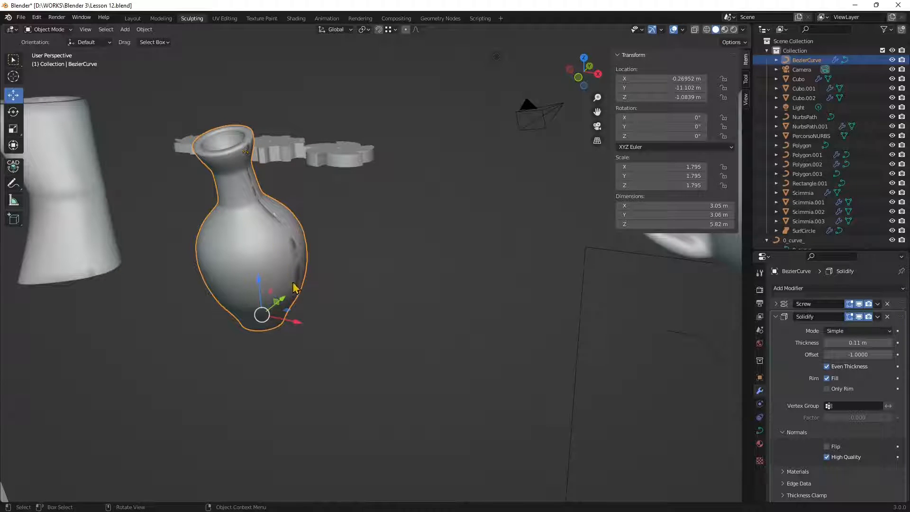
middle_drag(244, 305, 240, 303)
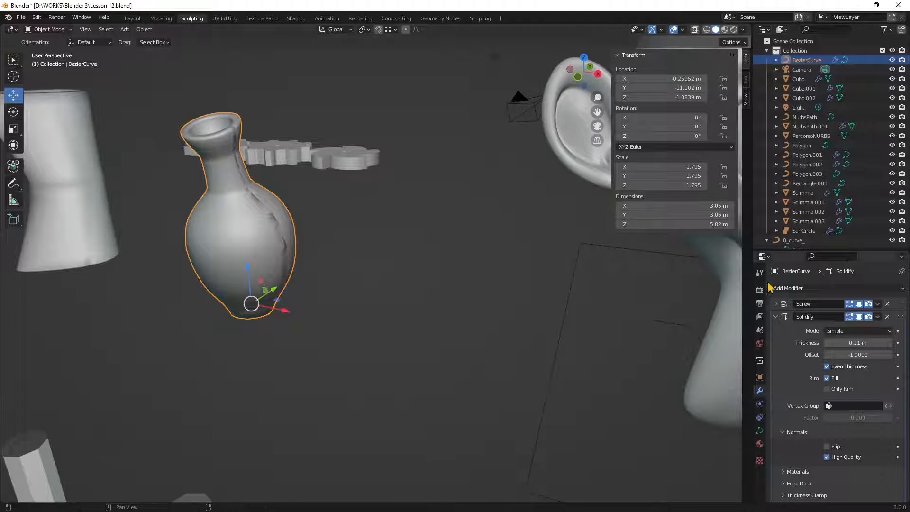
click(776, 317)
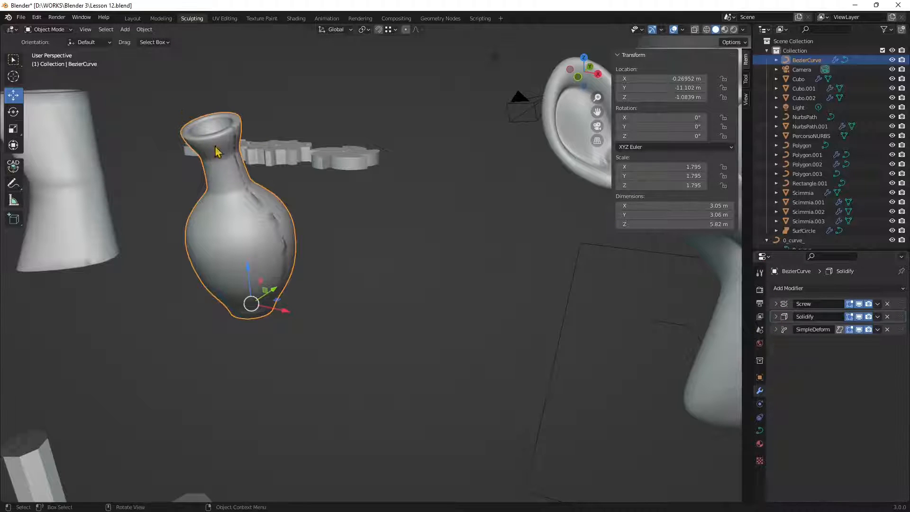
- Add a Weld modifier to the vase and set its merge distance to 0.028 m
click(817, 290)
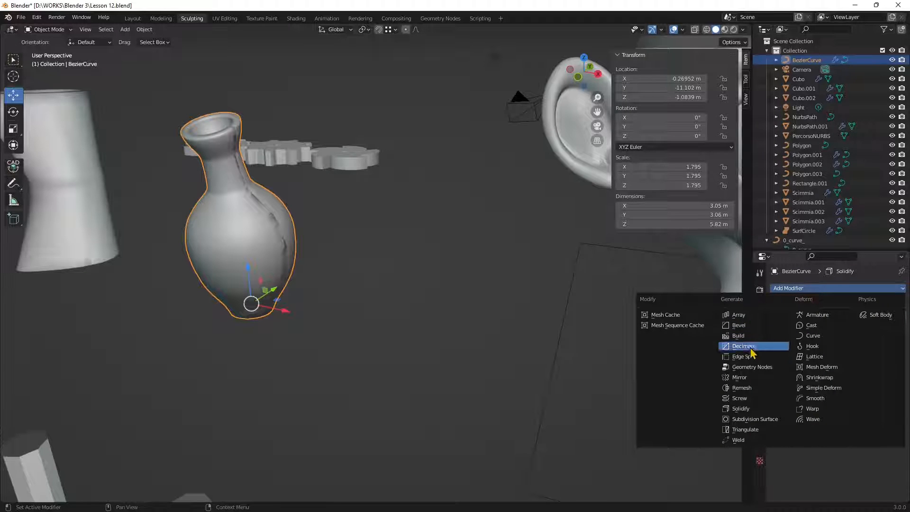
click(739, 440)
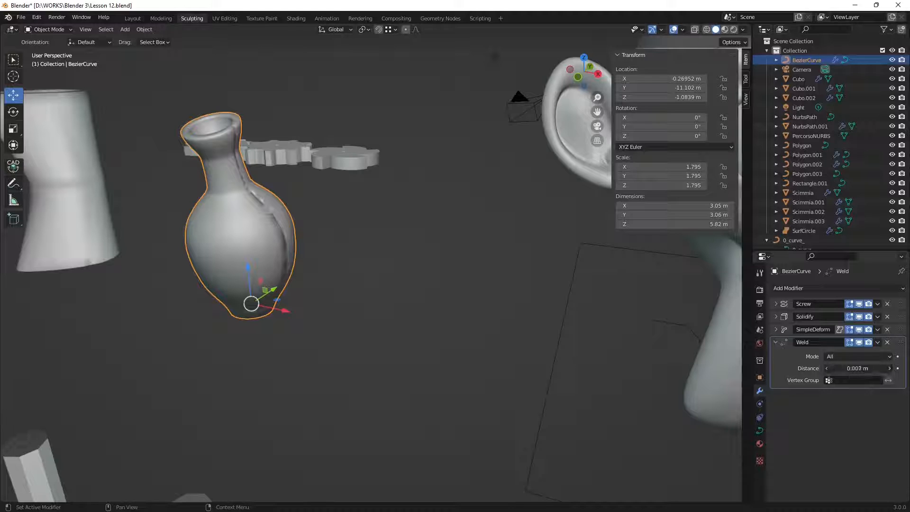
drag(858, 369, 867, 368)
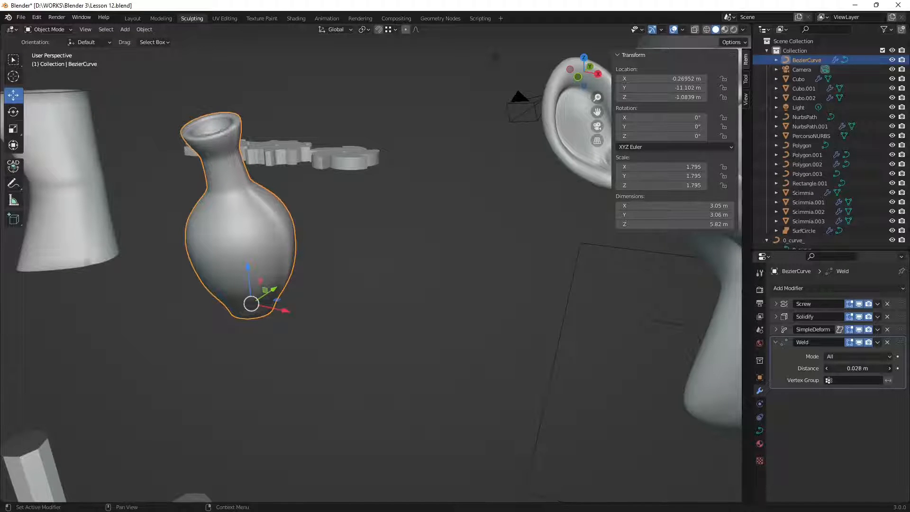
mouse_move(857, 368)
mouse_down()
mouse_move(849, 368)
mouse_move(909, 368)
mouse_move(857, 368)
mouse_move(865, 368)
mouse_up()
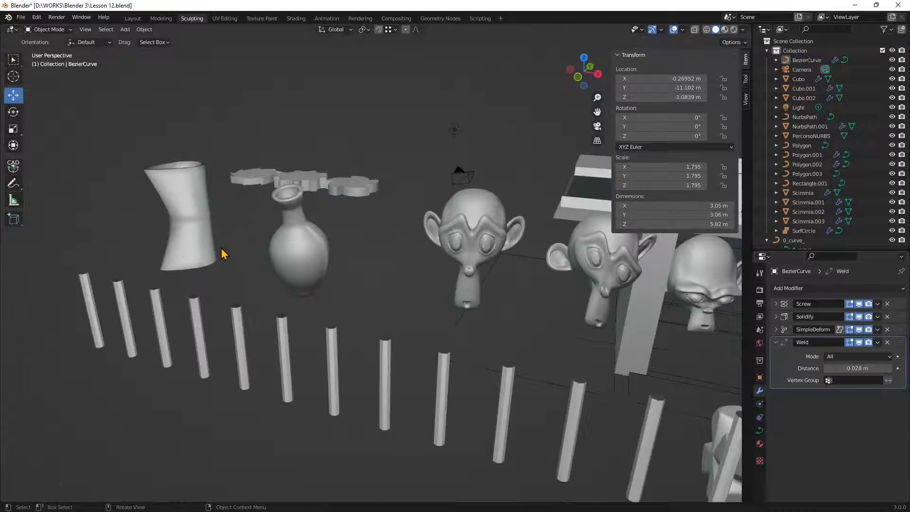
- Select the vase and look it over together with the surrounding objects
middle_drag(131, 256, 154, 263)
mouse_move(287, 300)
middle_down()
mouse_move(380, 308)
mouse_move(297, 306)
middle_up()
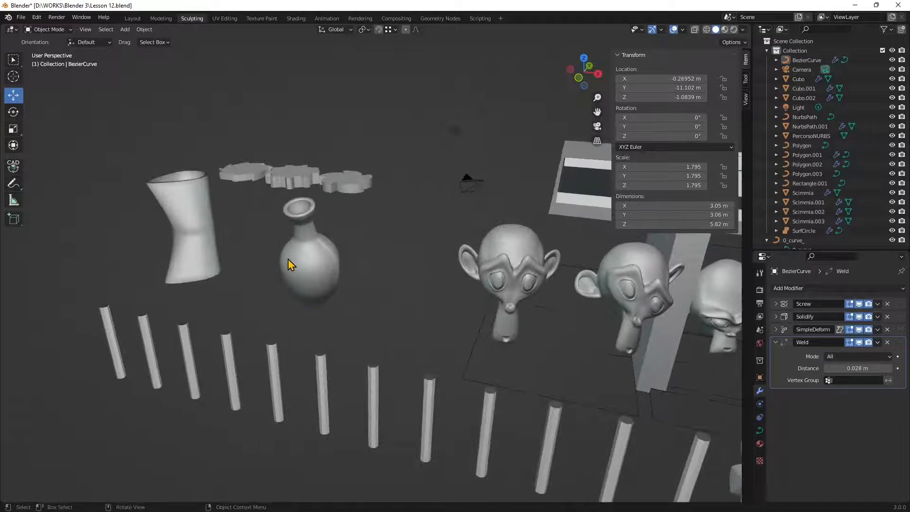
click(288, 264)
scroll(330, 282, down, 3)
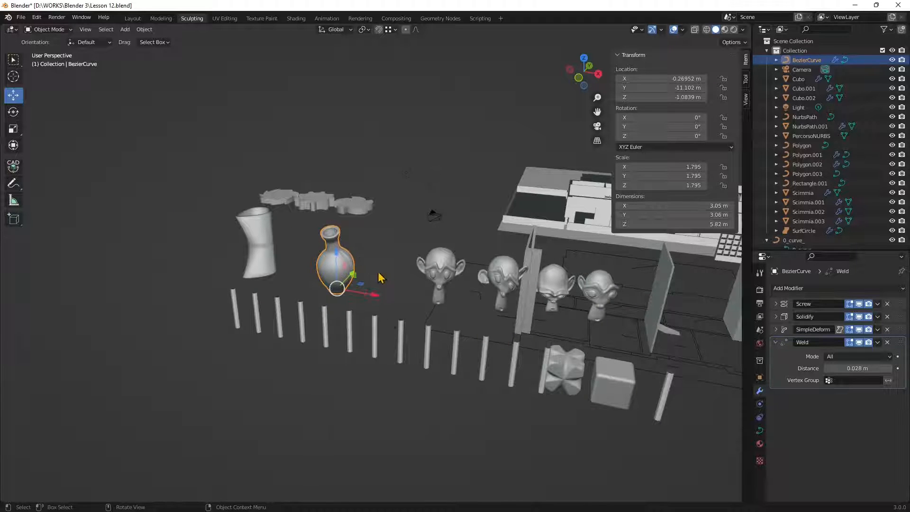
middle_drag(378, 280, 320, 254)
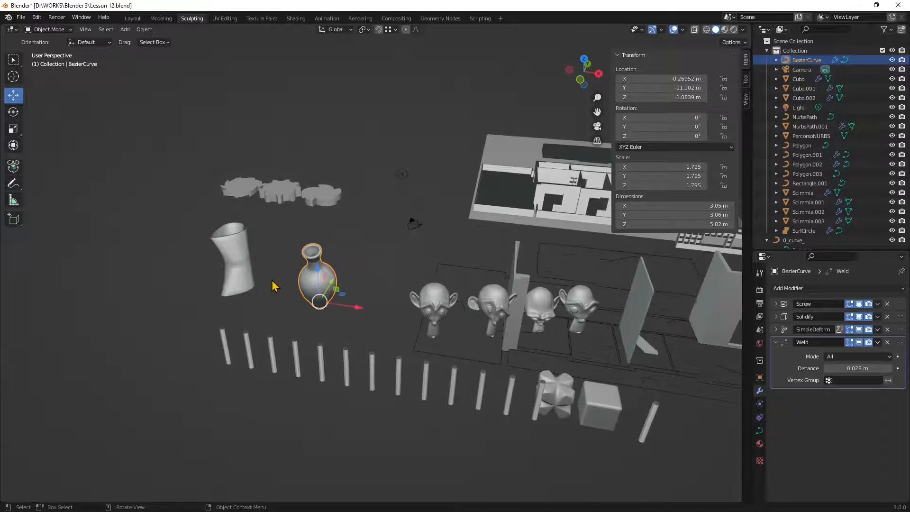
scroll(272, 328, up, 1)
shift+middle_drag(226, 340, 280, 323)
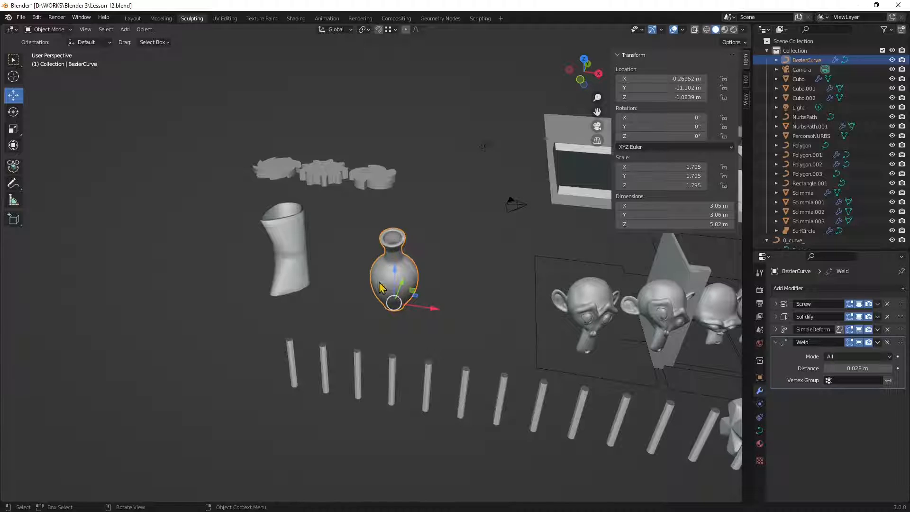
- Delete the Lattice and Weld modifiers from the twisted tube beside the vase
click(302, 245)
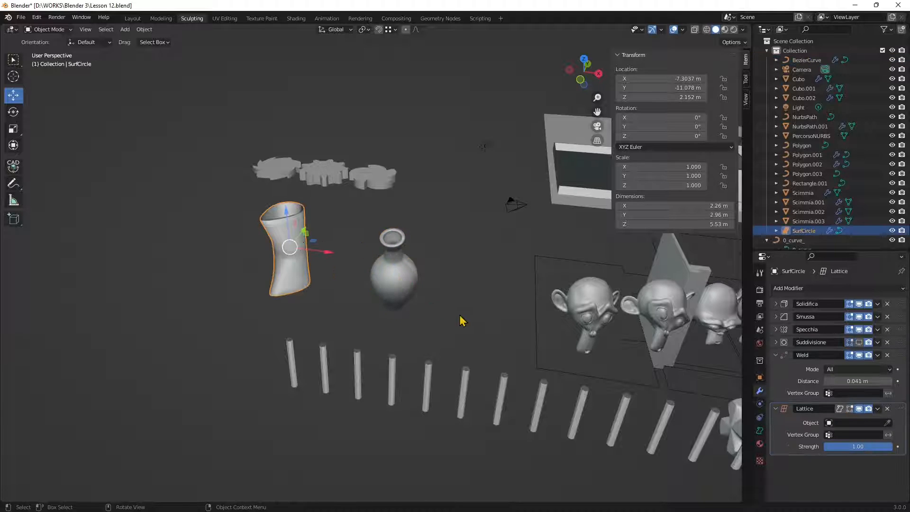
scroll(462, 321, up, 1)
middle_drag(470, 322, 456, 319)
scroll(307, 311, down, 4)
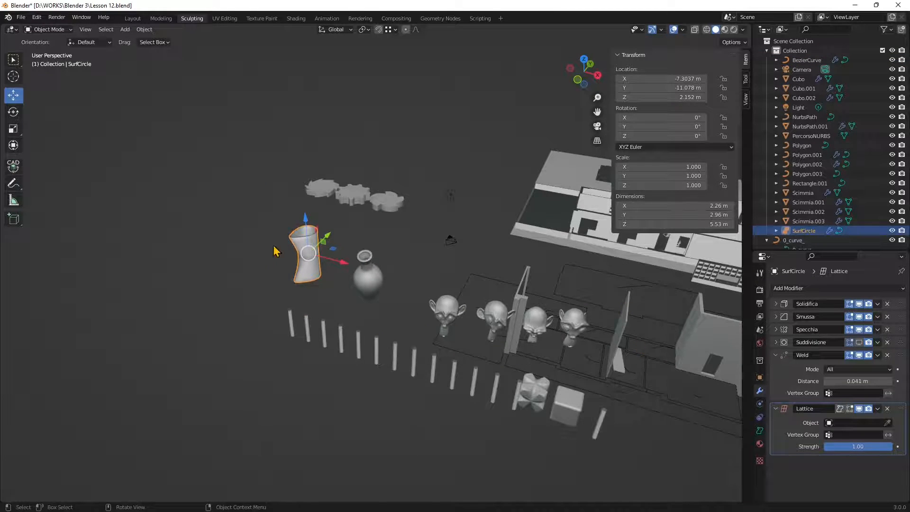
scroll(279, 252, up, 3)
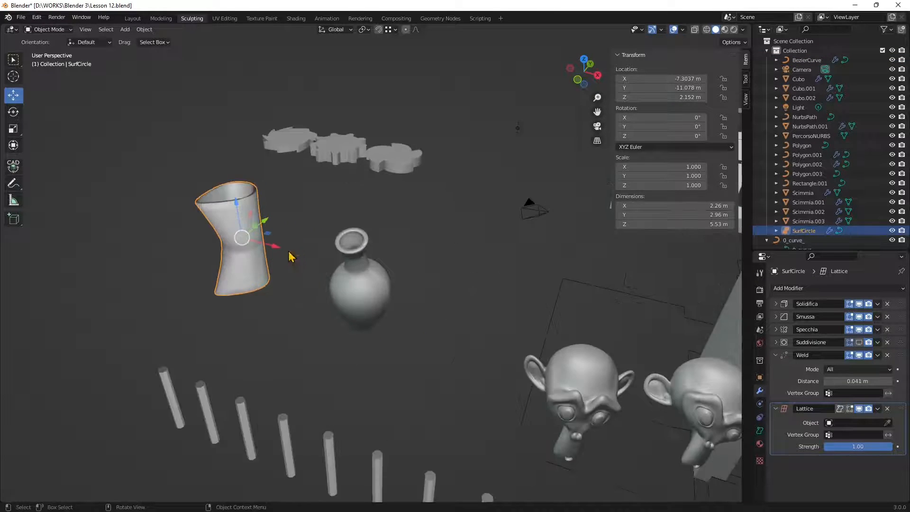
click(776, 355)
click(775, 368)
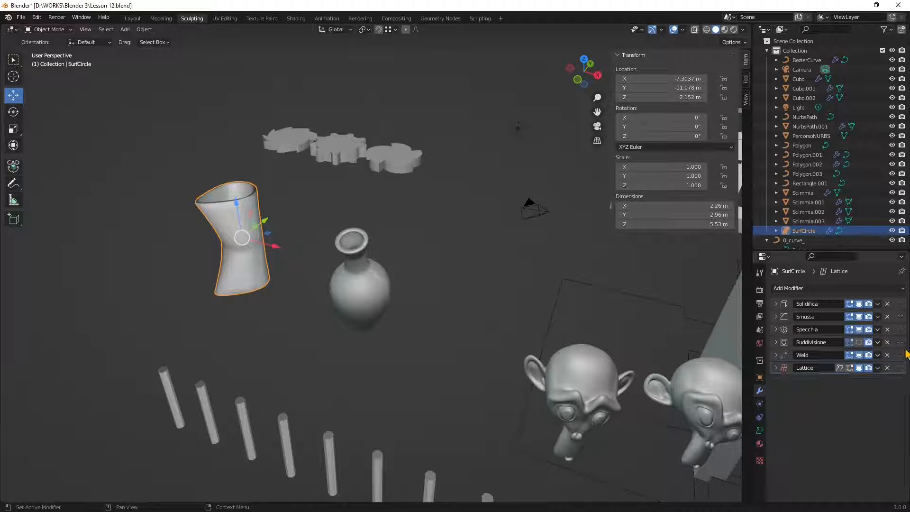
click(887, 368)
click(887, 355)
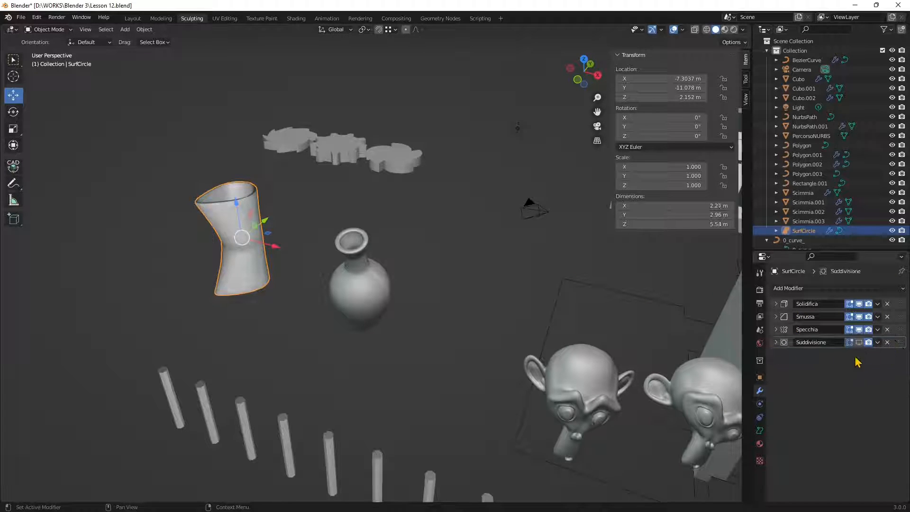
- Turn off the viewport display of the tube's Specchia, Smussa and Solidifica modifiers
click(848, 342)
click(859, 329)
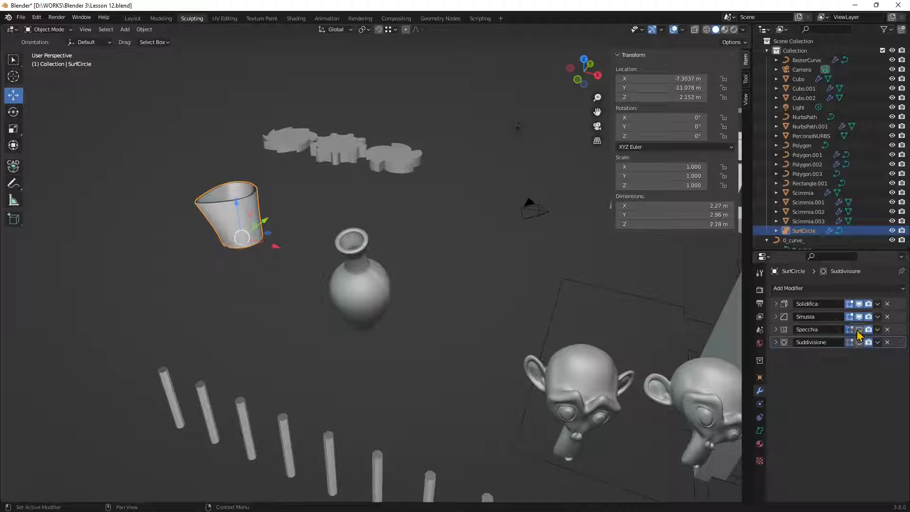
click(859, 317)
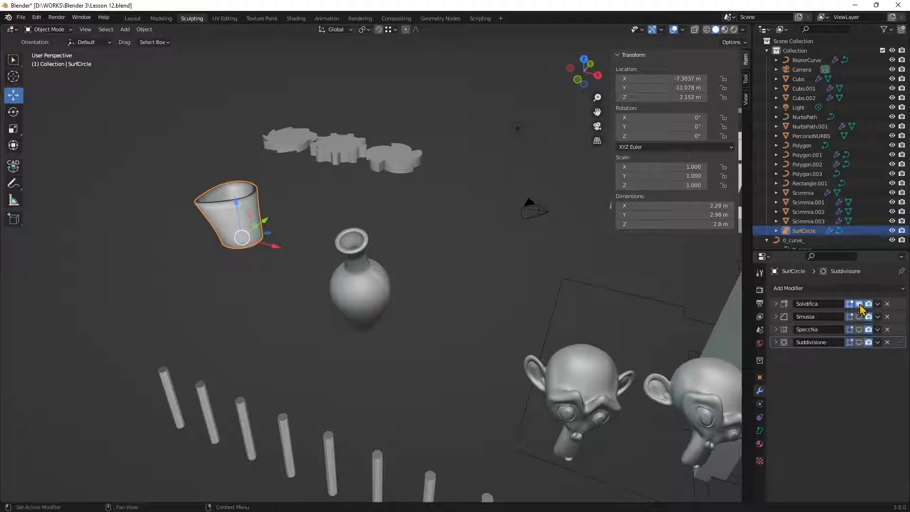
click(859, 304)
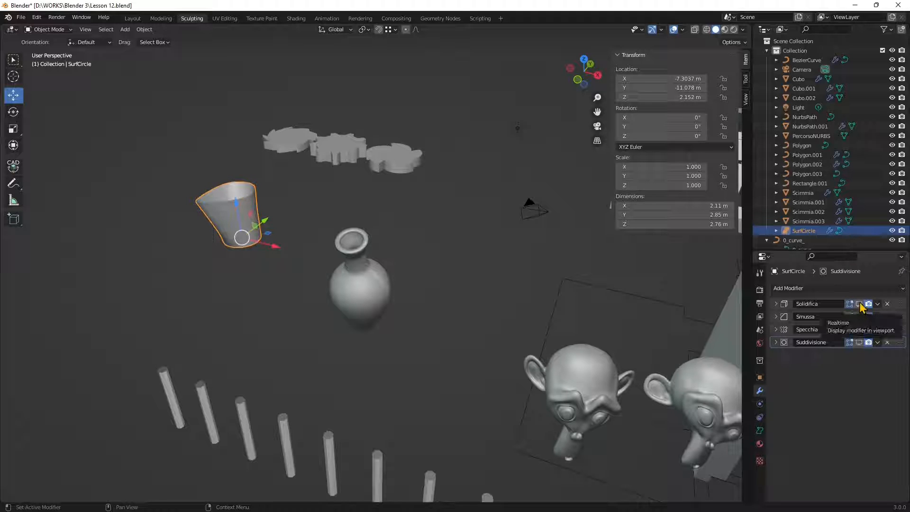
- Compare the tube with the Solidifica and Smussa modifiers switched off and on in the viewport, leaving both on
click(858, 303)
click(858, 304)
click(858, 304)
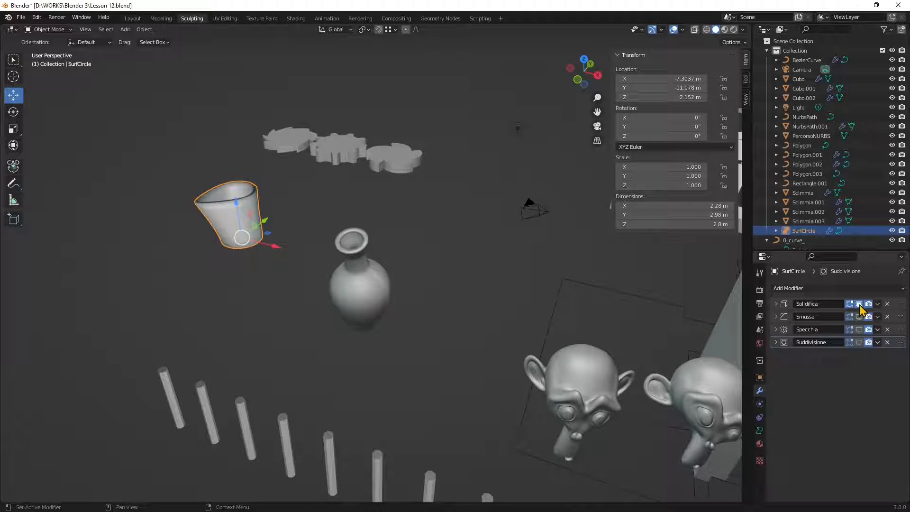
click(859, 304)
click(859, 304)
click(860, 316)
click(860, 316)
click(858, 304)
click(859, 316)
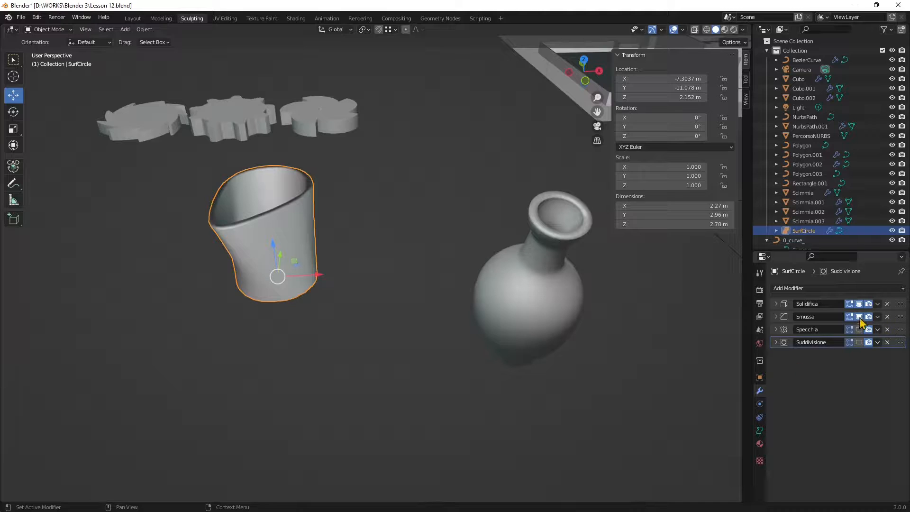
- Recheck the tube without Smussa and Solidifica, restore both, and briefly show the Specchia modifier's effect in the viewport
click(860, 318)
click(859, 306)
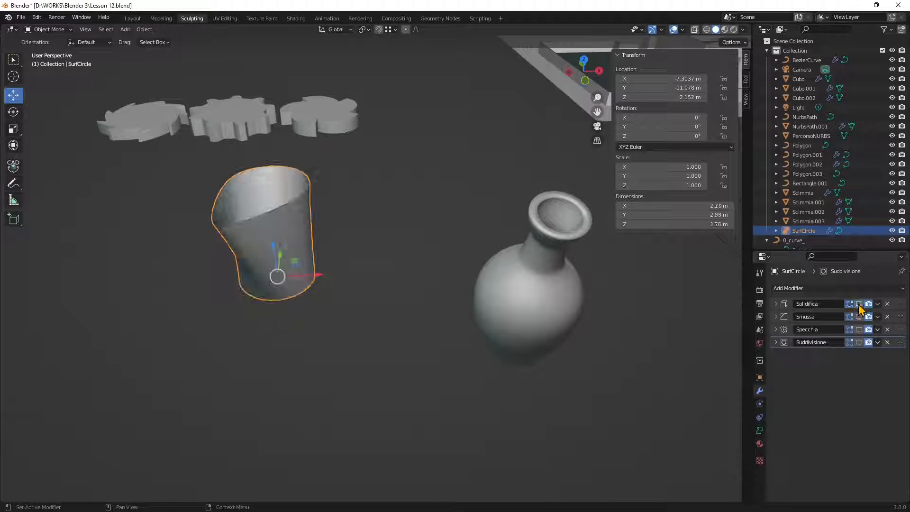
click(860, 306)
click(861, 316)
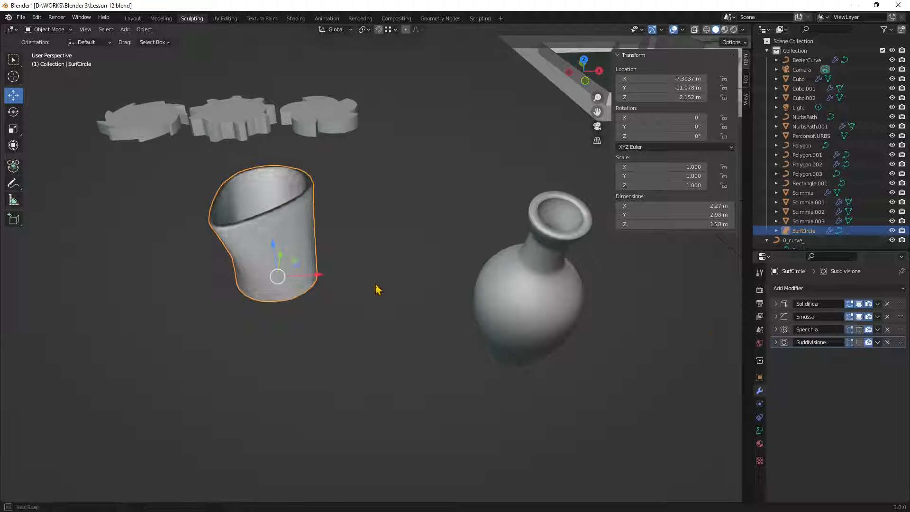
click(859, 329)
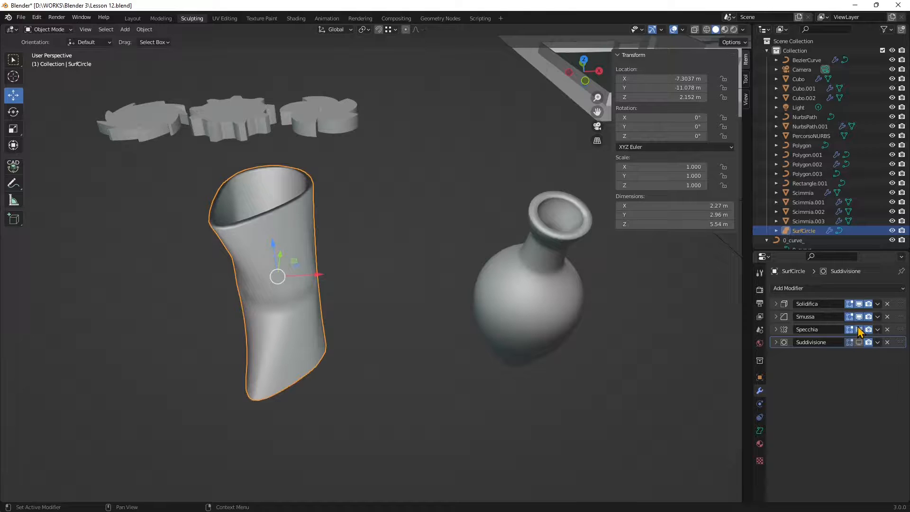
click(859, 329)
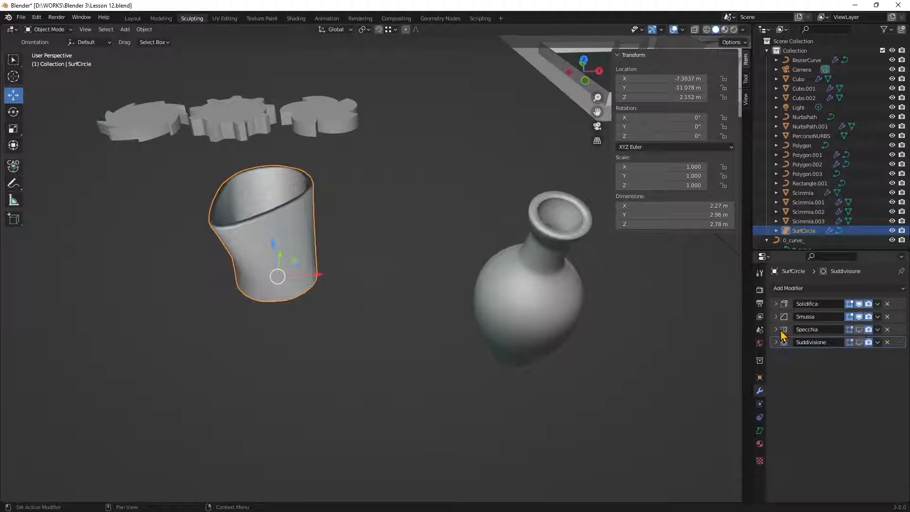
- Delete the Specchia, Suddivisione, Solidifica and Smussa modifiers from the tube
click(815, 330)
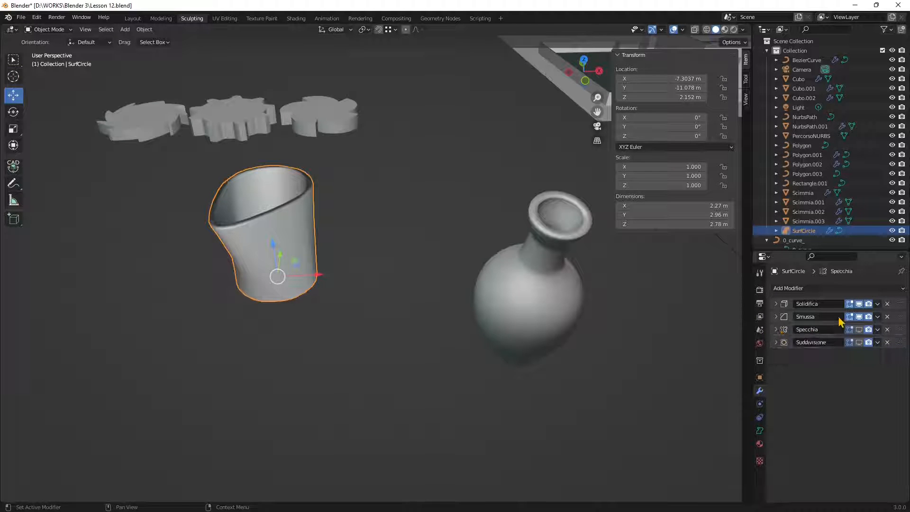
click(887, 330)
click(887, 330)
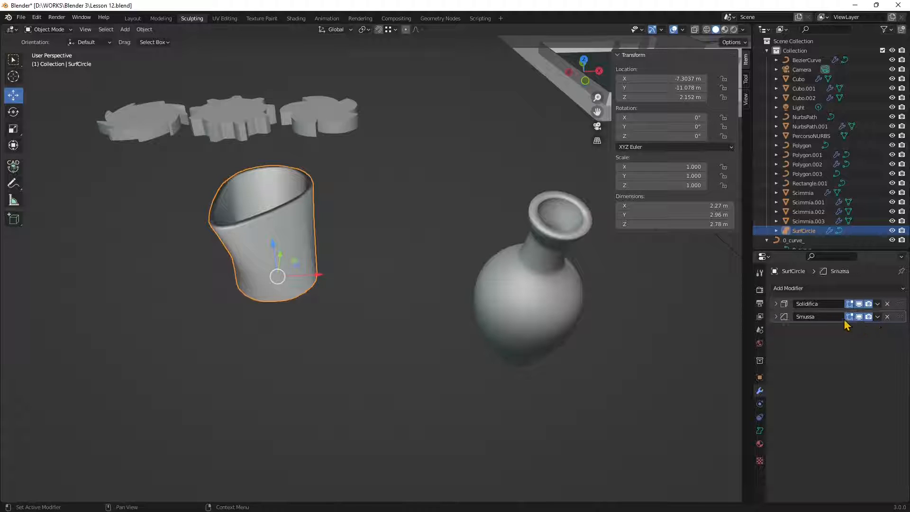
click(887, 304)
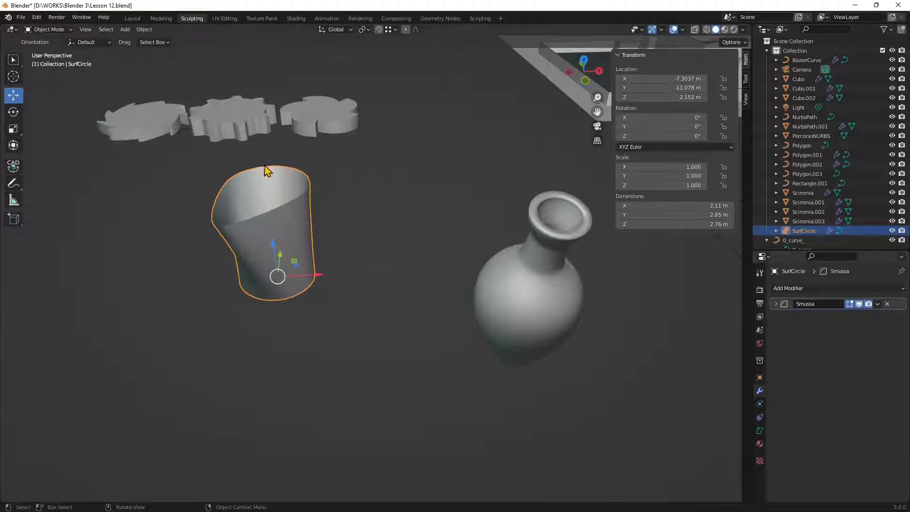
click(887, 304)
- Add a Solidify modifier to the tube with a thickness of 0.27 m, an offset of 1 and Even Thickness enabled
click(824, 288)
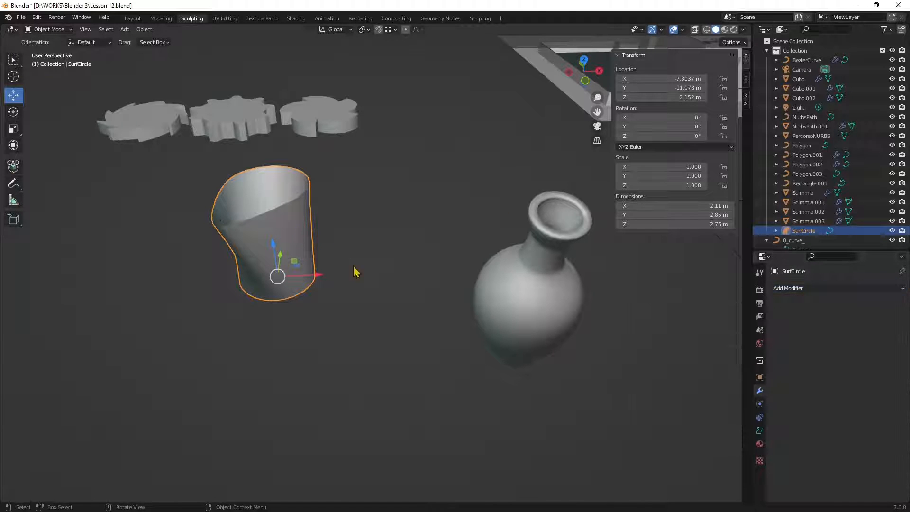
click(788, 289)
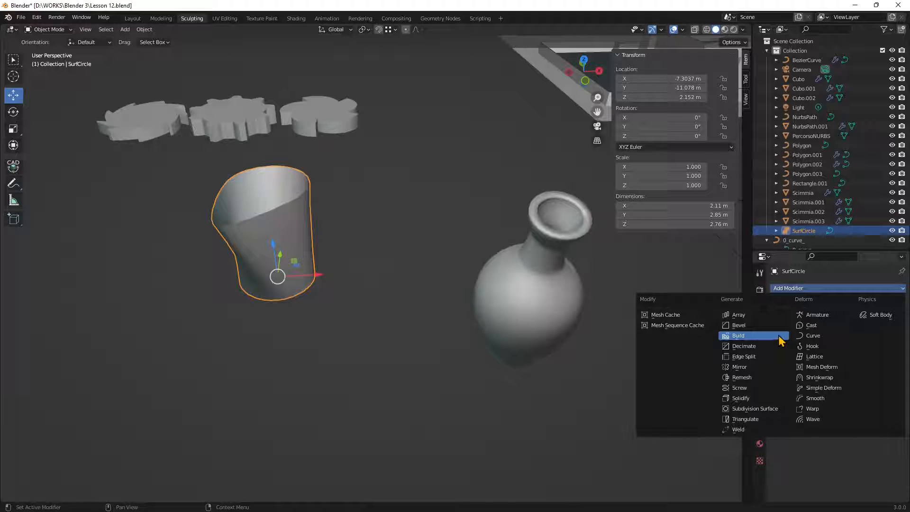
click(747, 399)
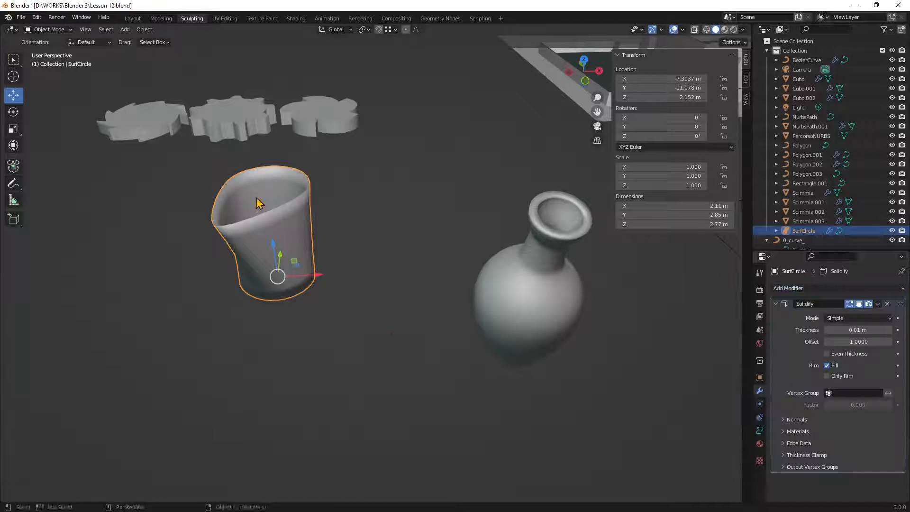
drag(843, 330, 891, 342)
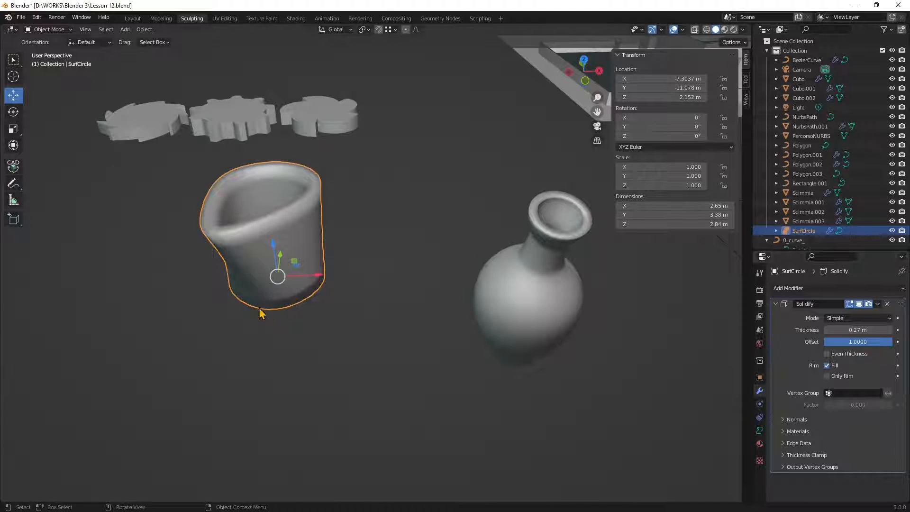
middle_drag(266, 311, 252, 177)
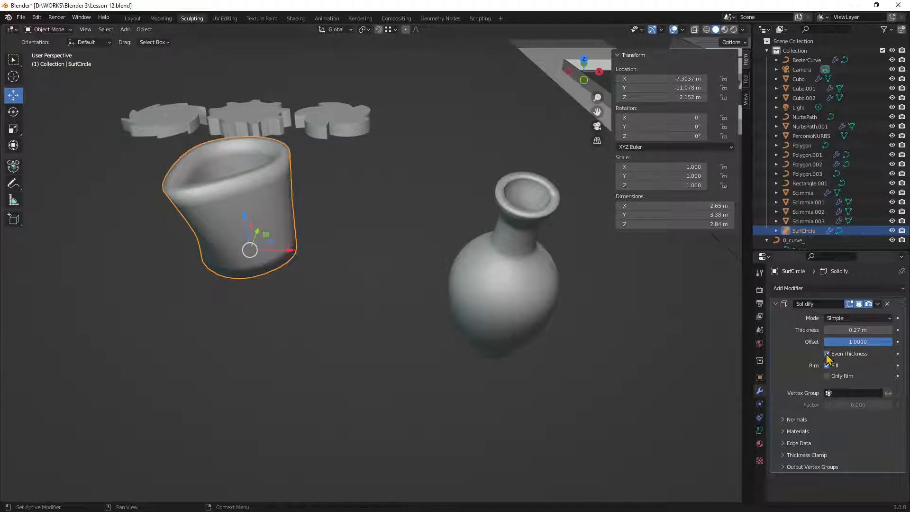
- Apply flat shading to the thickened tube, inspect its faceted walls, and deselect it
right_click(251, 184)
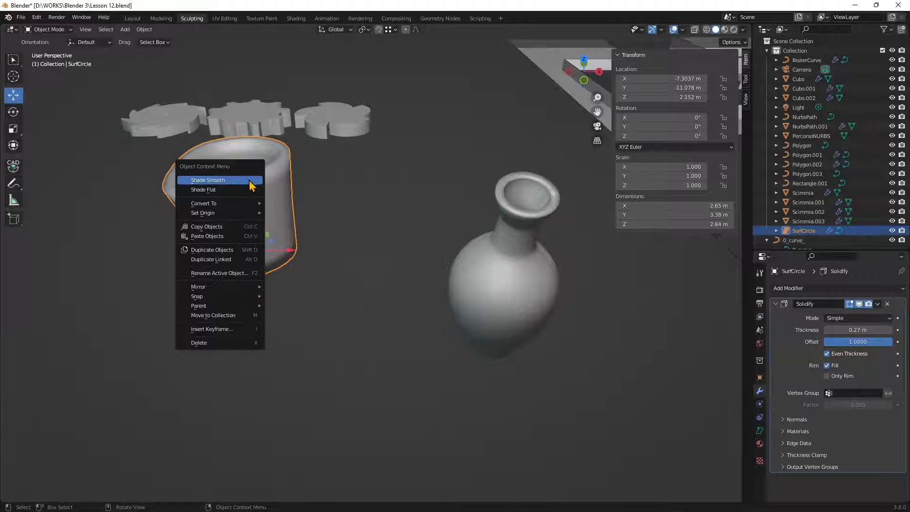
click(234, 189)
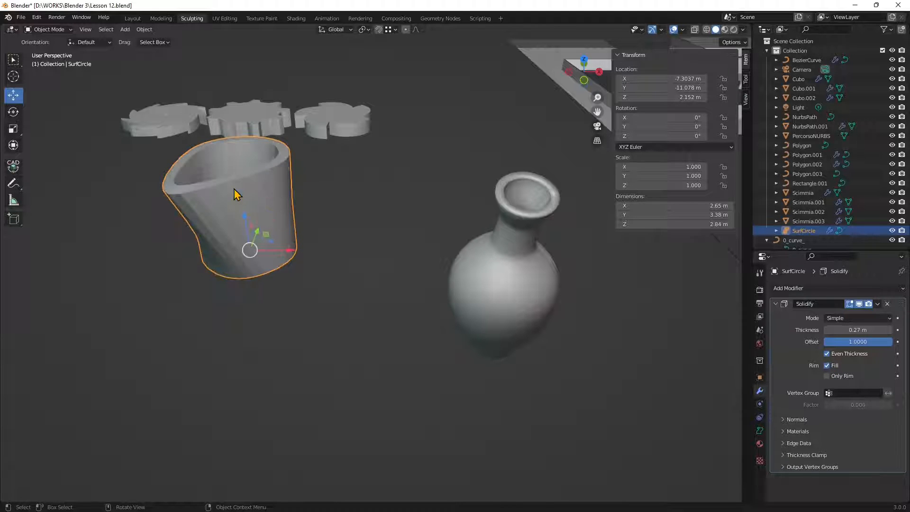
middle_drag(162, 203, 194, 154)
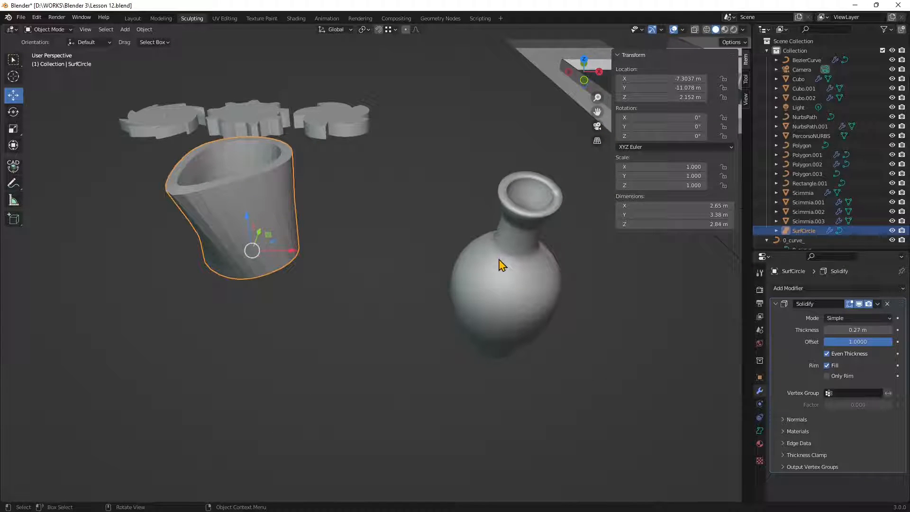
middle_drag(409, 311, 397, 303)
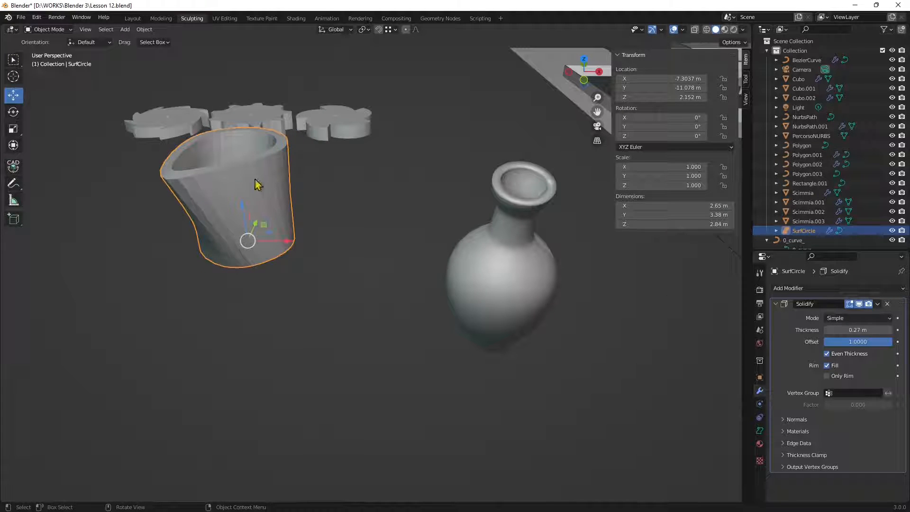
scroll(188, 273, down, 2)
click(259, 283)
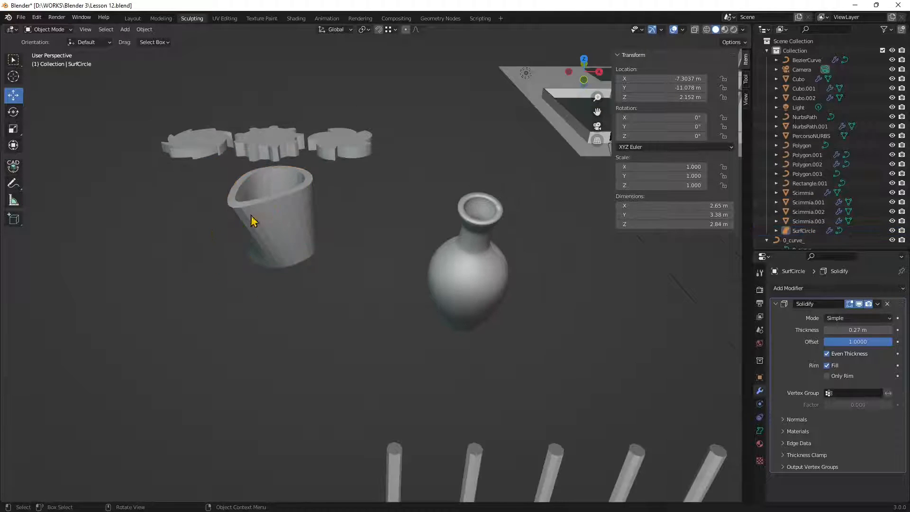
- Look over the scene from the tube and vase to the architectural walls and select the free-standing wall panel beside the monkey heads
click(261, 236)
scroll(99, 288, down, 4)
click(102, 292)
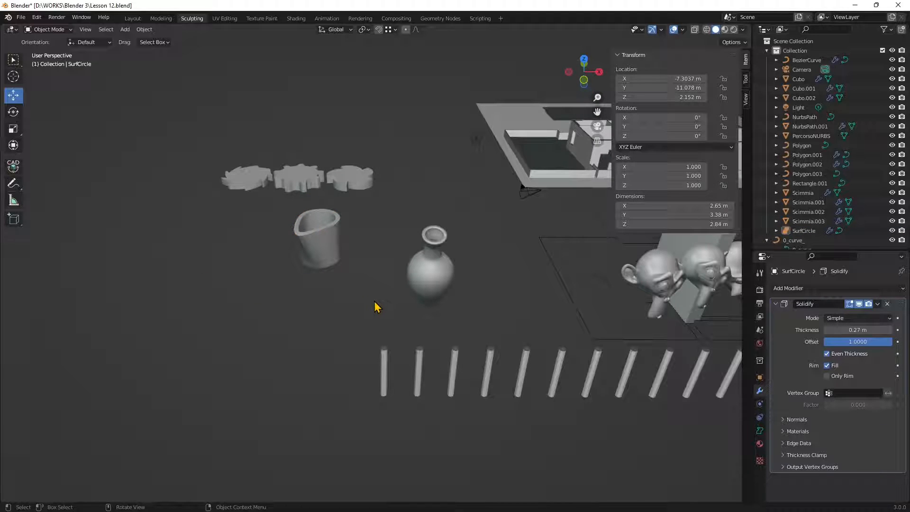
click(406, 280)
middle_drag(424, 268, 445, 311)
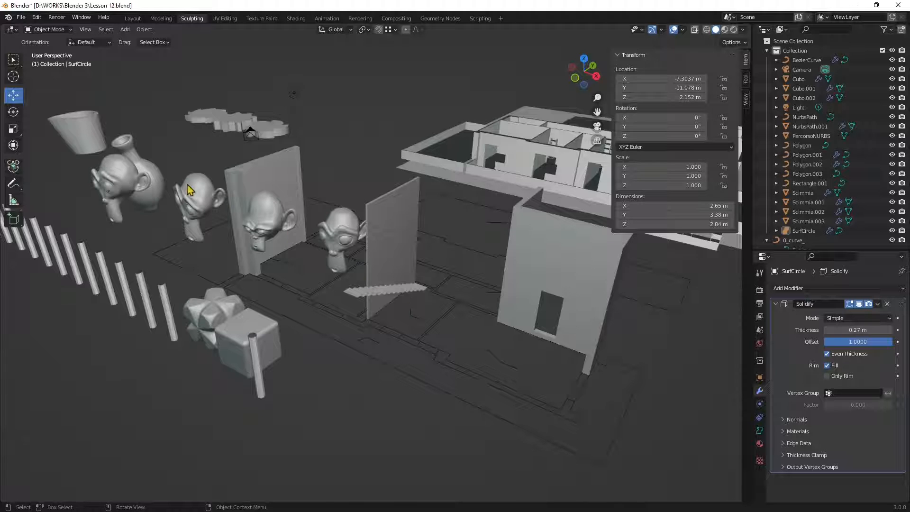
click(405, 244)
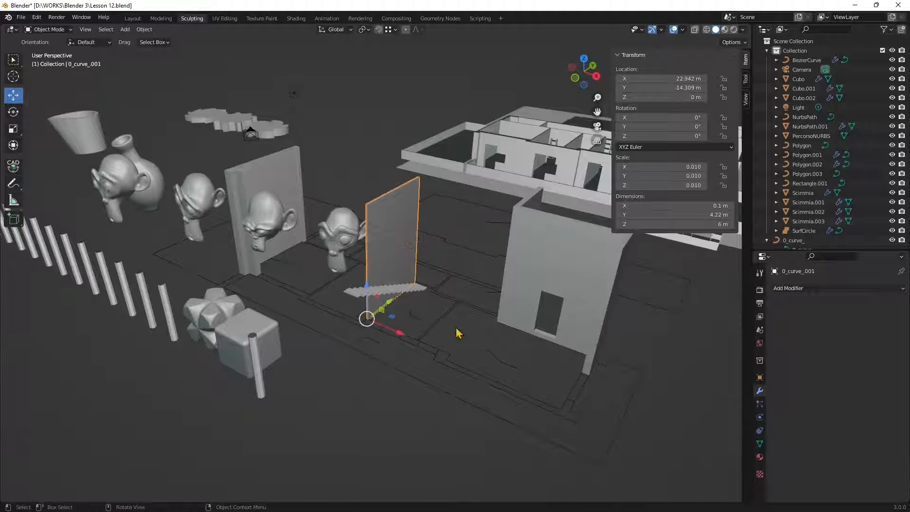
- Select the flat floor-plan curve 0_curve_ beneath the walls and switch it to Edit Mode
click(442, 313)
mouse_move(450, 344)
middle_down()
mouse_move(497, 362)
mouse_move(448, 340)
middle_up()
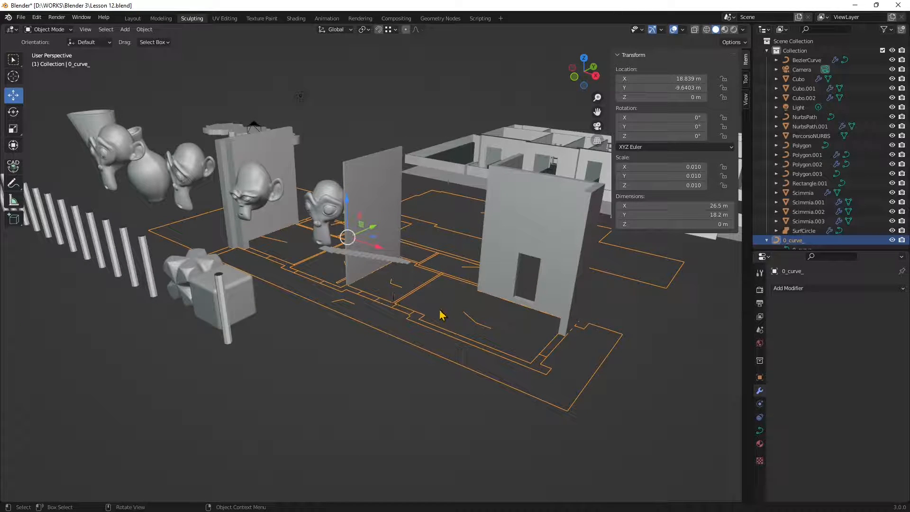
scroll(437, 314, up, 2)
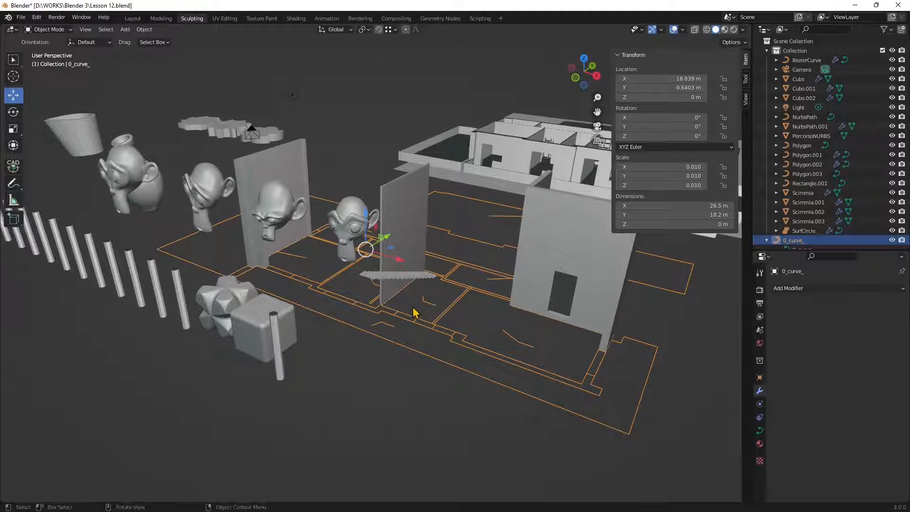
scroll(452, 337, up, 2)
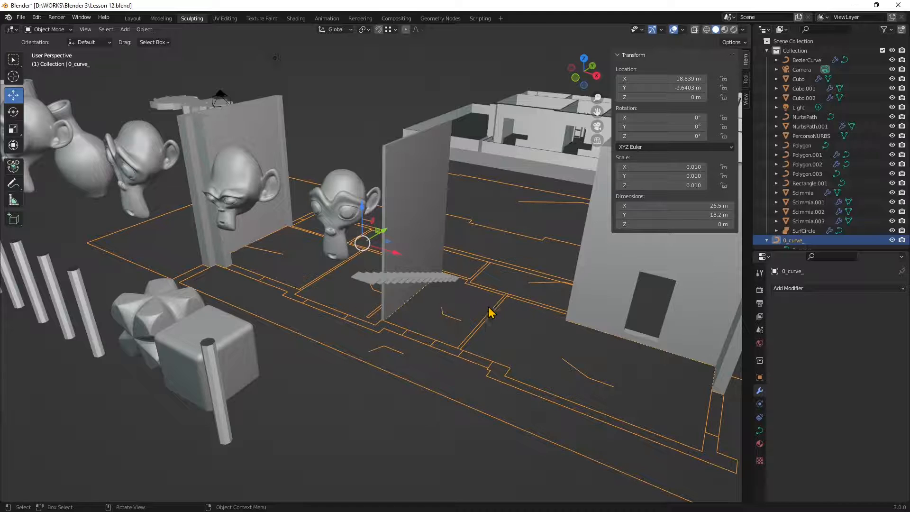
middle_drag(478, 331, 472, 330)
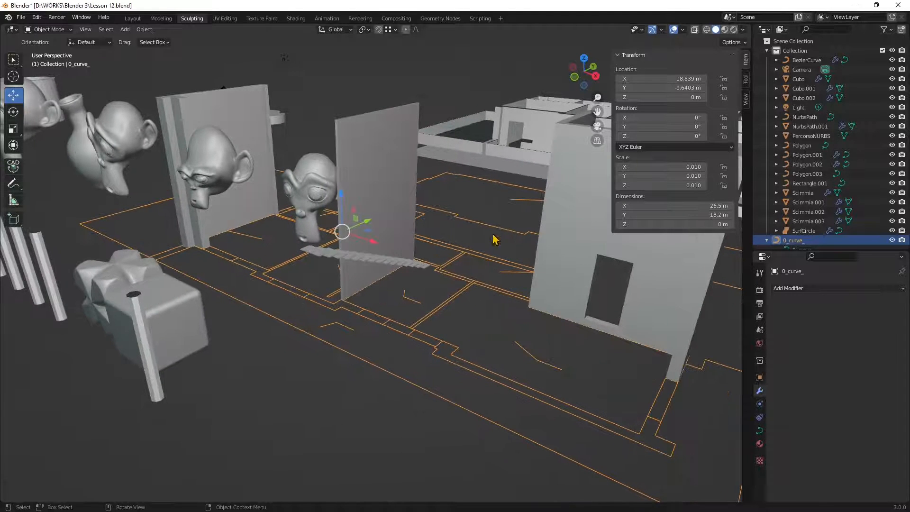
scroll(412, 250, down, 4)
scroll(448, 335, up, 3)
click(443, 326)
click(453, 302)
scroll(866, 214, down, 2)
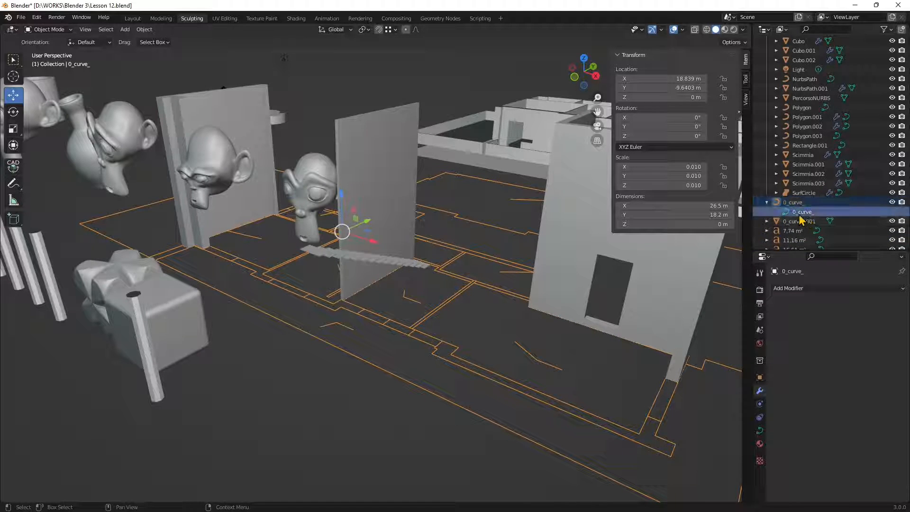
click(802, 211)
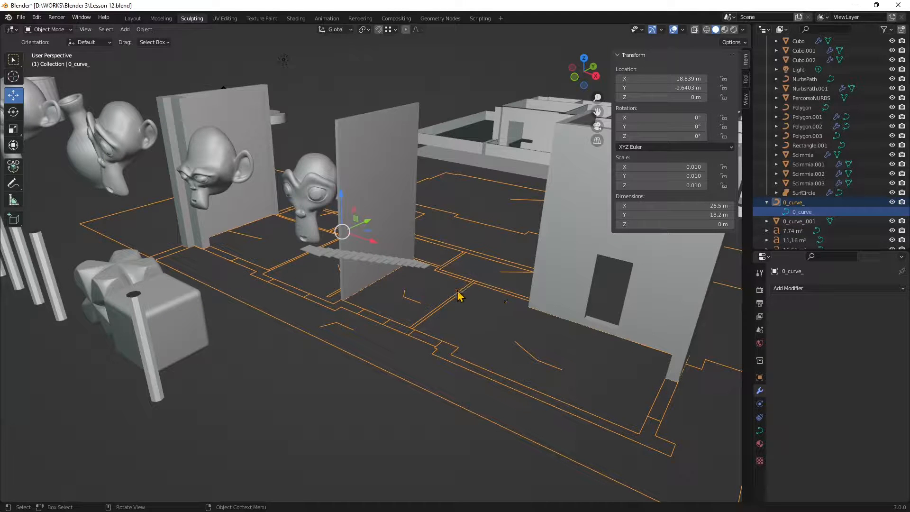
click(47, 30)
click(45, 52)
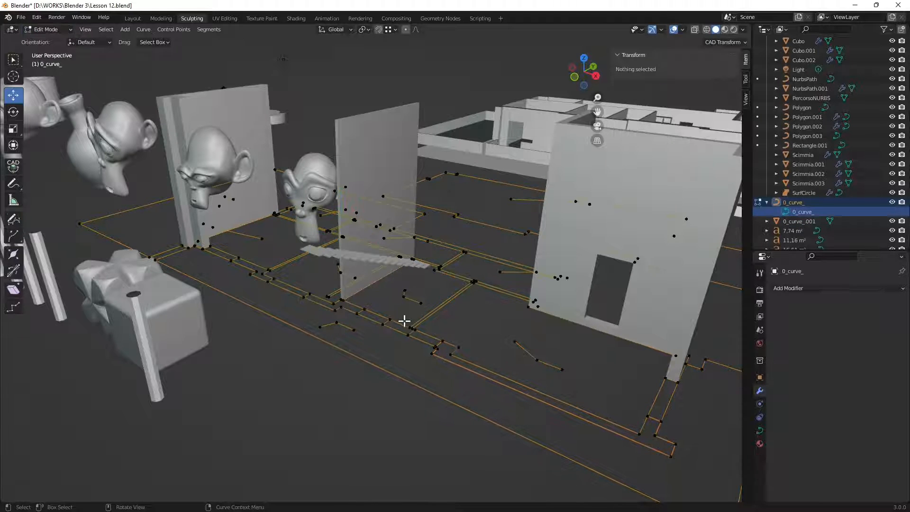
- Select both end points of one interior partition line in the floor plan and separate that segment into its own curve object
middle_drag(482, 327, 547, 345)
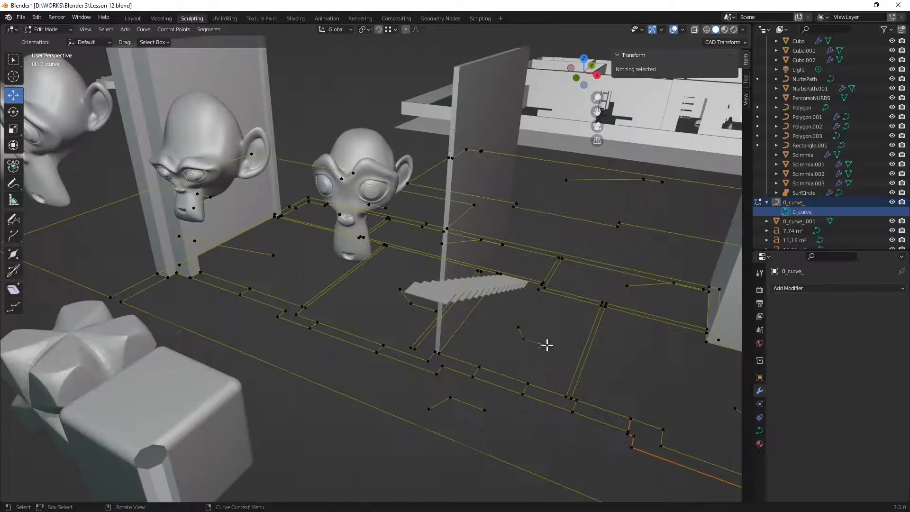
click(566, 396)
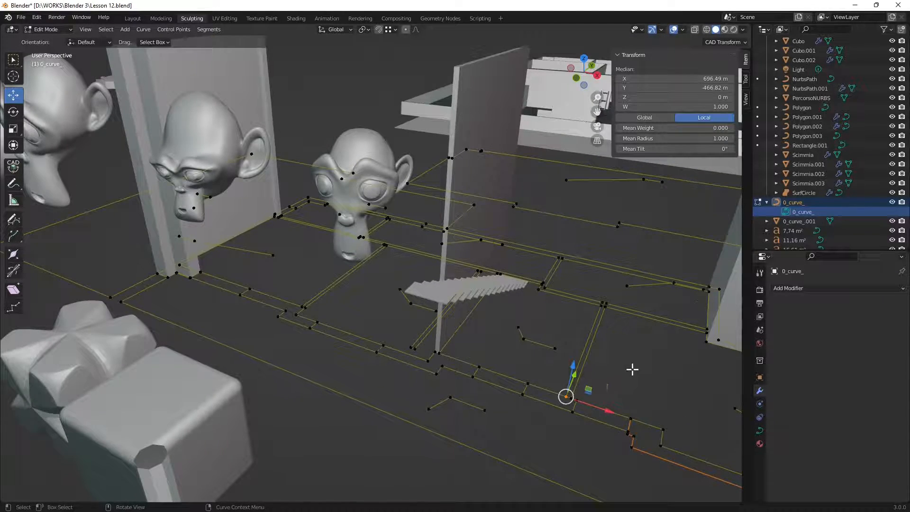
shift+middle_drag(616, 372, 591, 364)
scroll(589, 358, up, 3)
shift+middle_drag(694, 397, 565, 363)
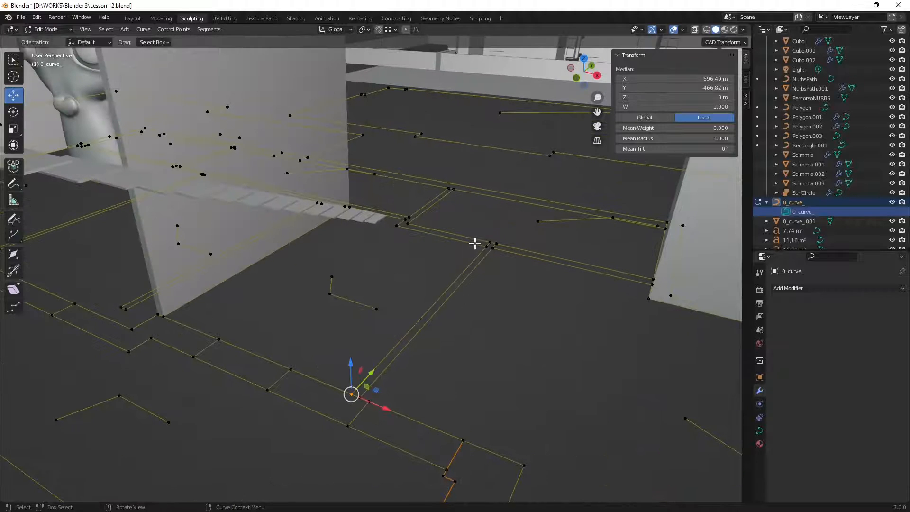
shift+click(487, 247)
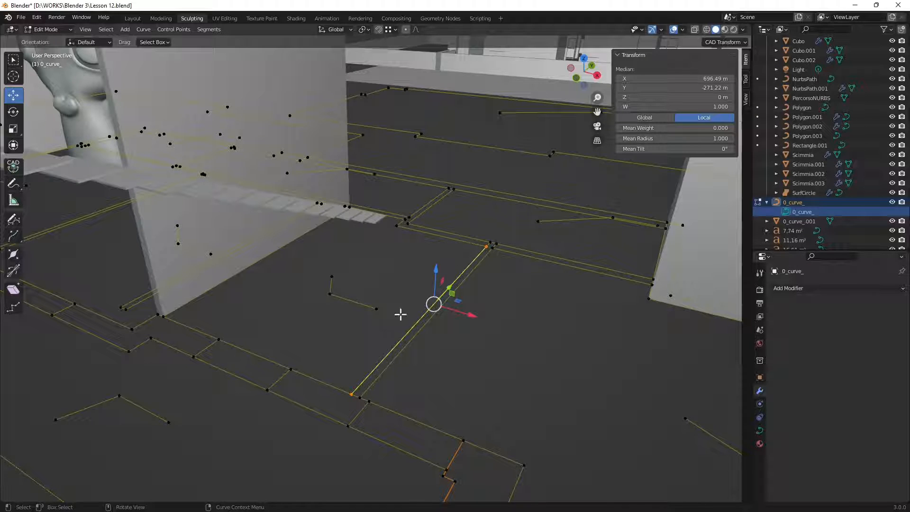
right_click(465, 273)
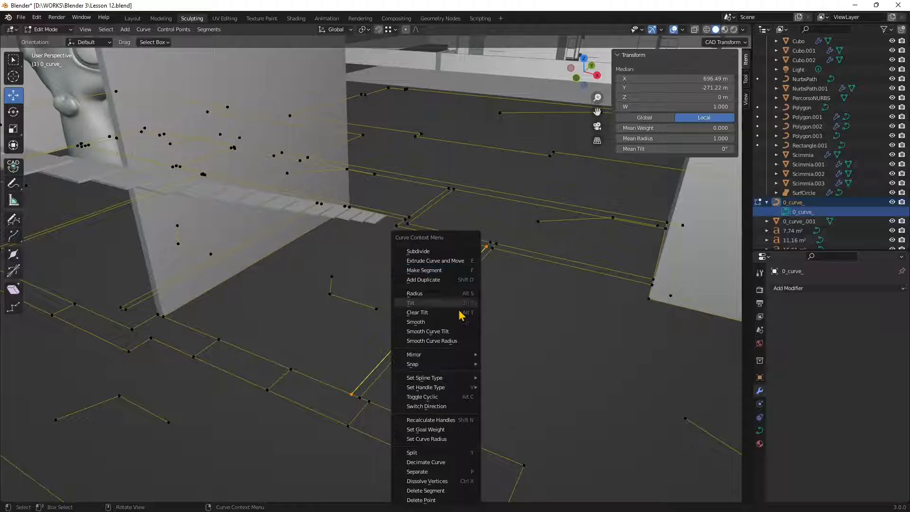
click(428, 471)
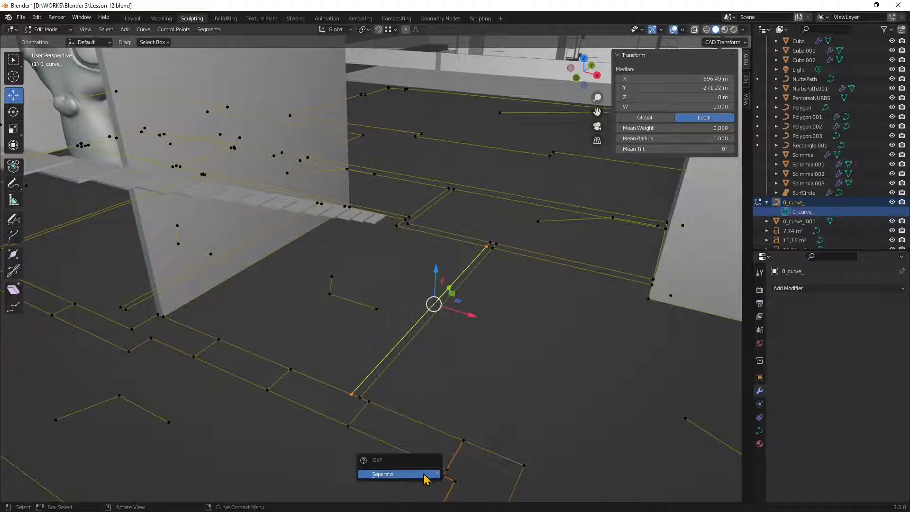
click(427, 479)
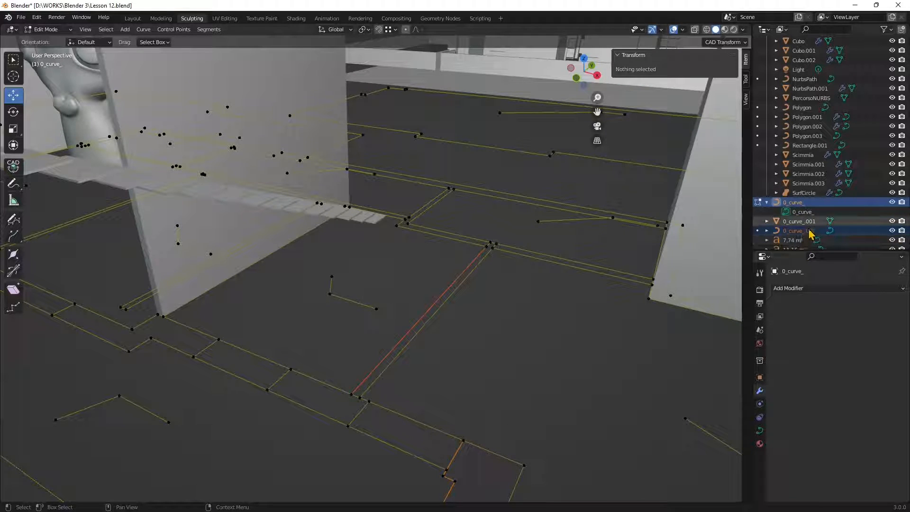
- Select the newly separated partition curve in the scene list and return to Object Mode
click(789, 222)
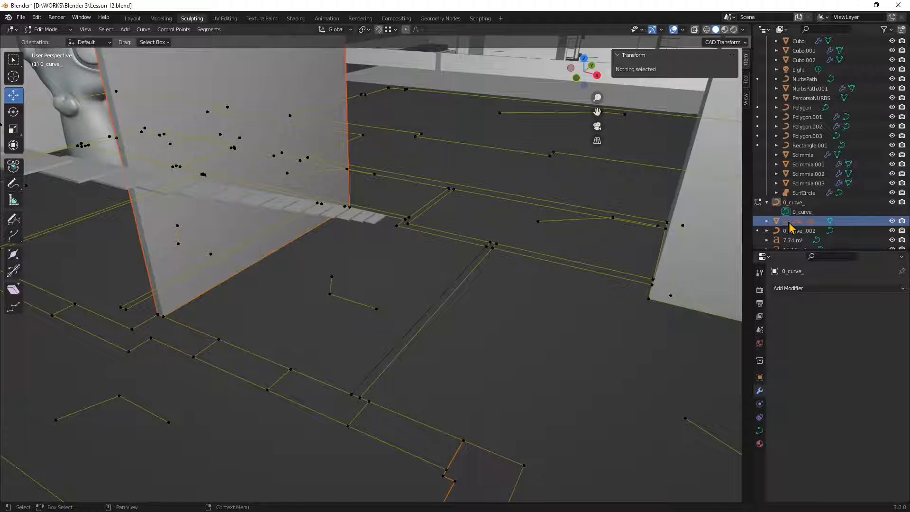
click(799, 231)
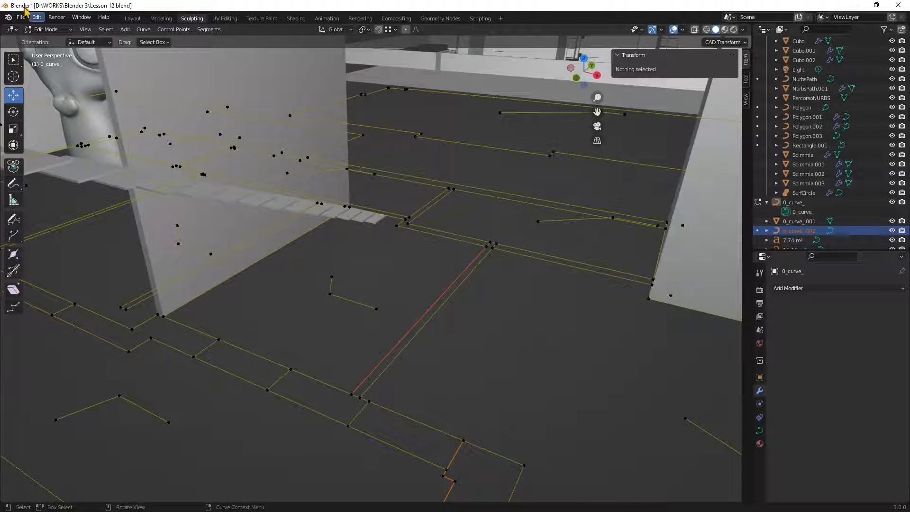
click(47, 29)
click(47, 40)
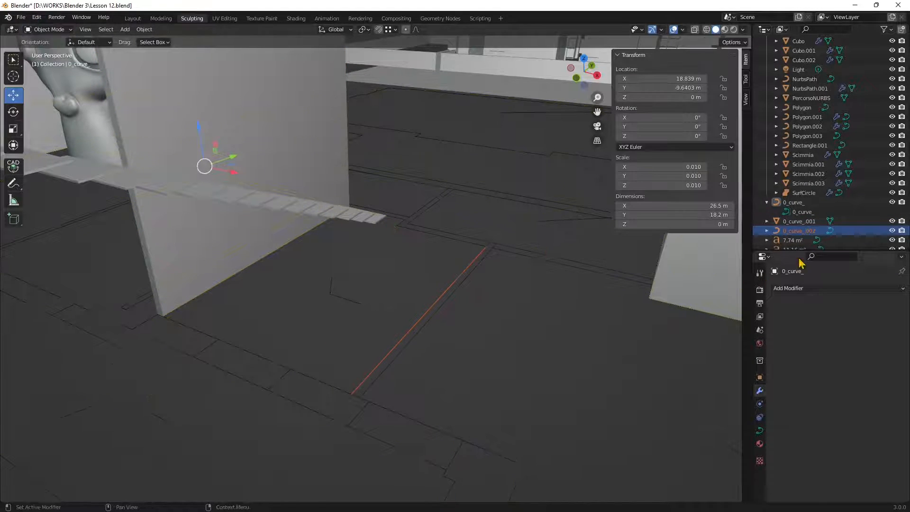
- Try extruding the whole floor-plan curve by 27.3 m in its curve geometry settings and undo it
scroll(388, 303, down, 3)
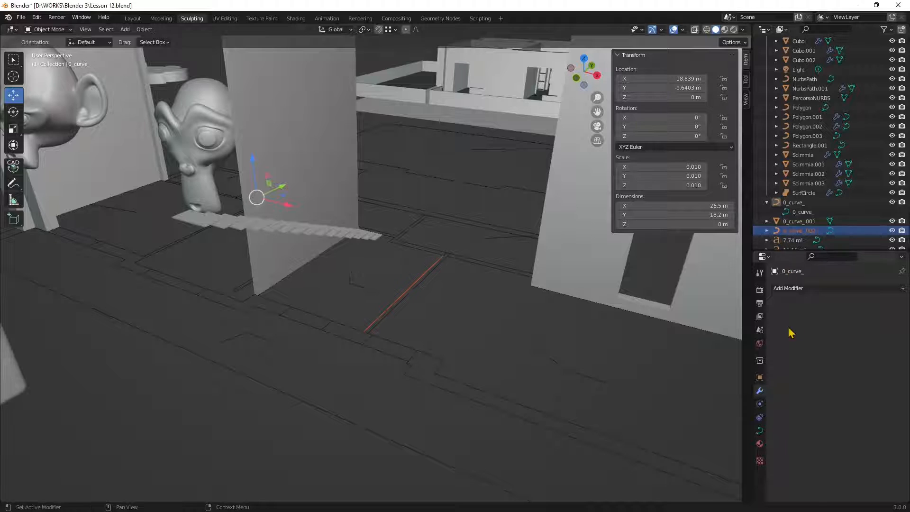
click(759, 378)
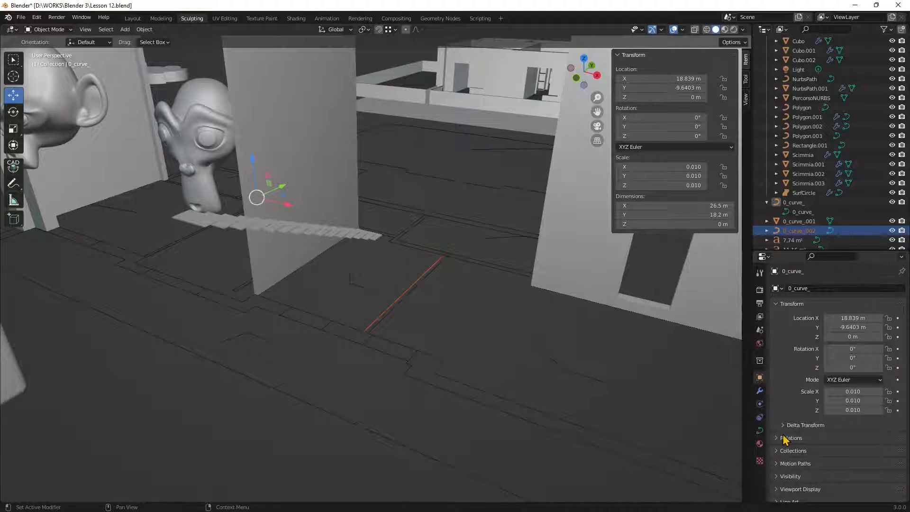
click(760, 430)
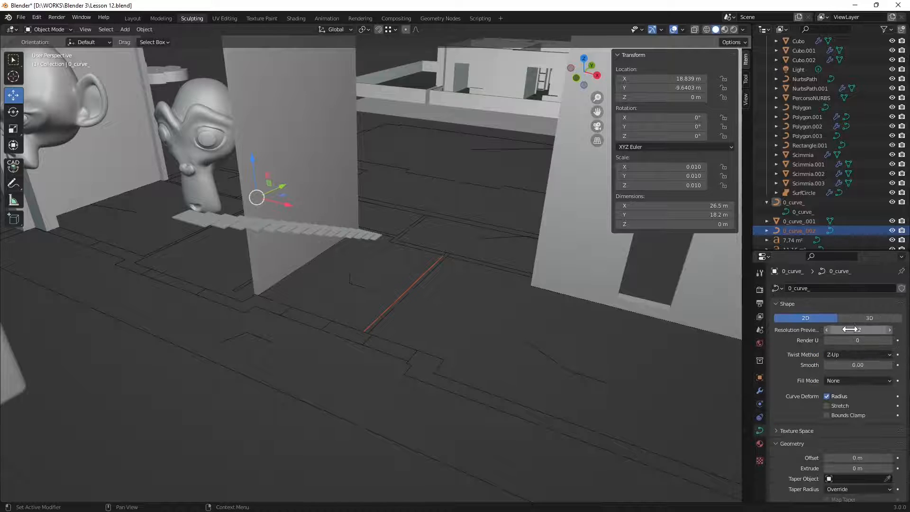
drag(848, 468, 891, 468)
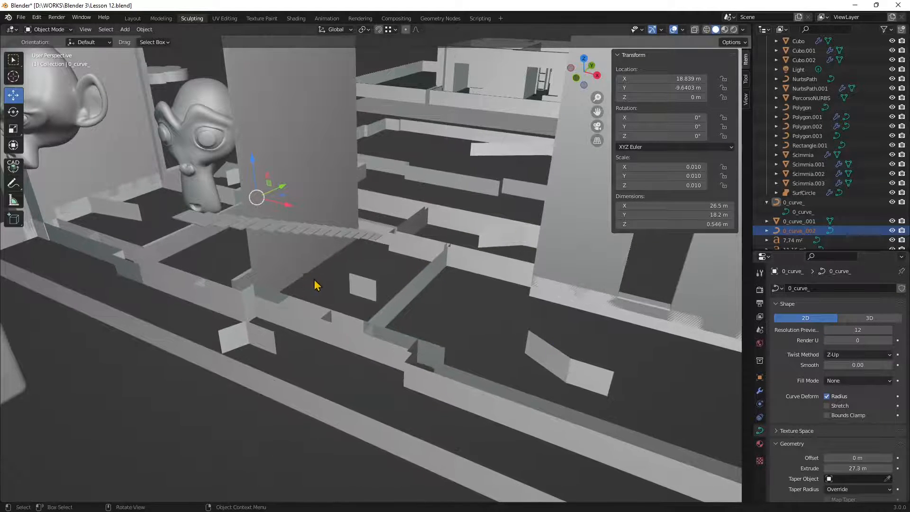
key(ctrl+z)
- Make the separated partition curve 0_curve_.002 the active object and set its geometry extrusion to 300 m
click(793, 221)
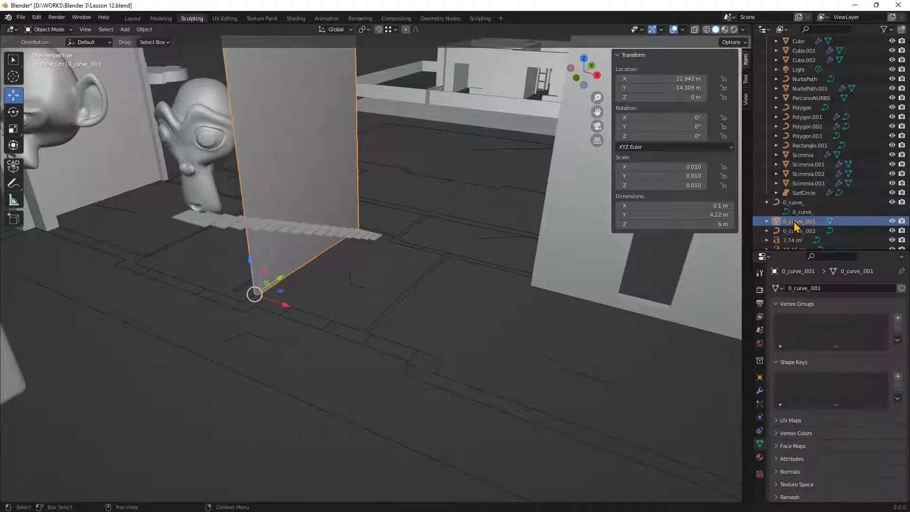
click(796, 230)
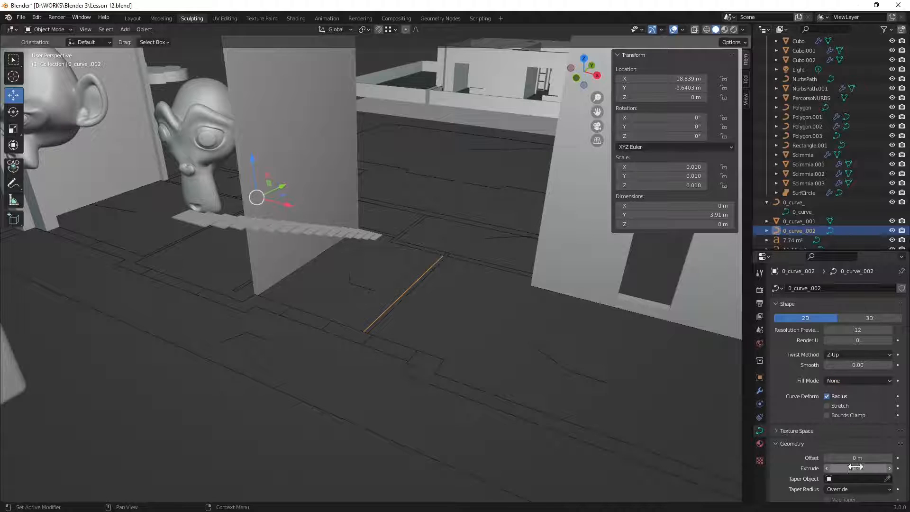
drag(856, 468, 26, 501)
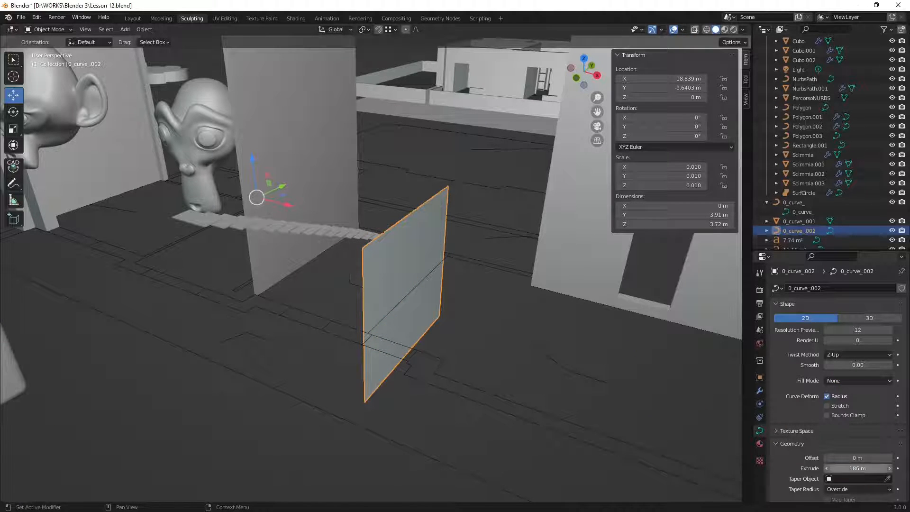
click(858, 467)
text(3)
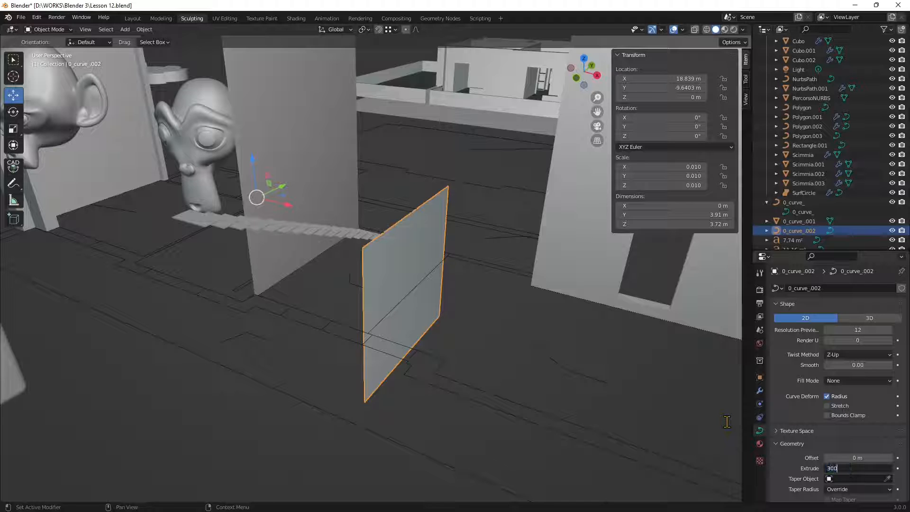
text(00)
key(Return)
scroll(501, 258, down, 5)
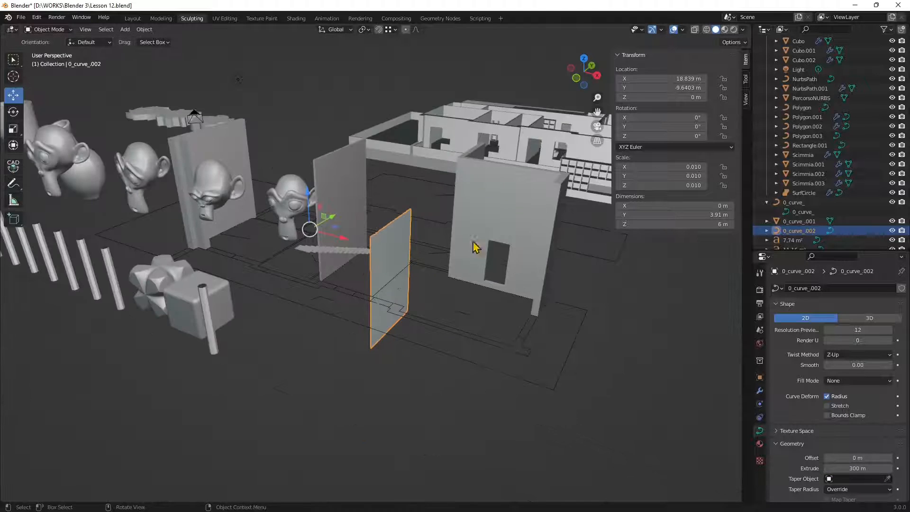
scroll(270, 267, up, 6)
middle_drag(281, 258, 294, 261)
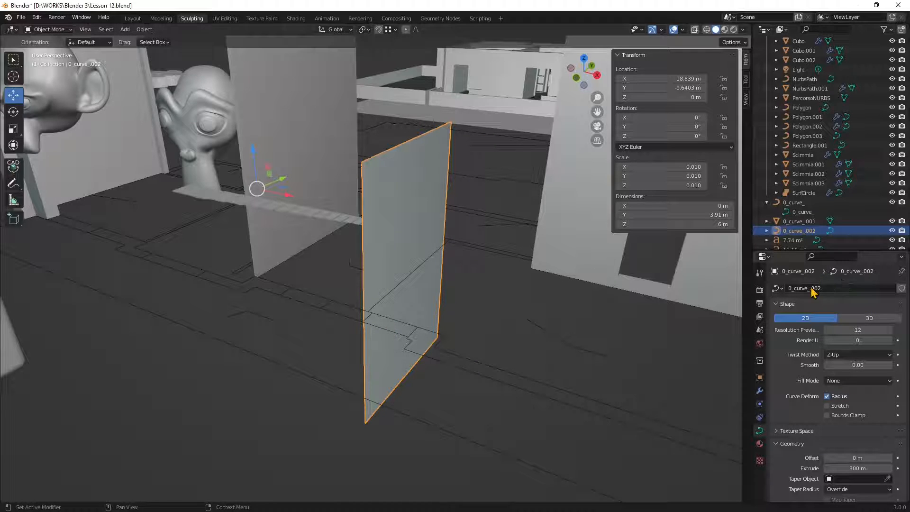
middle_drag(402, 297, 438, 327)
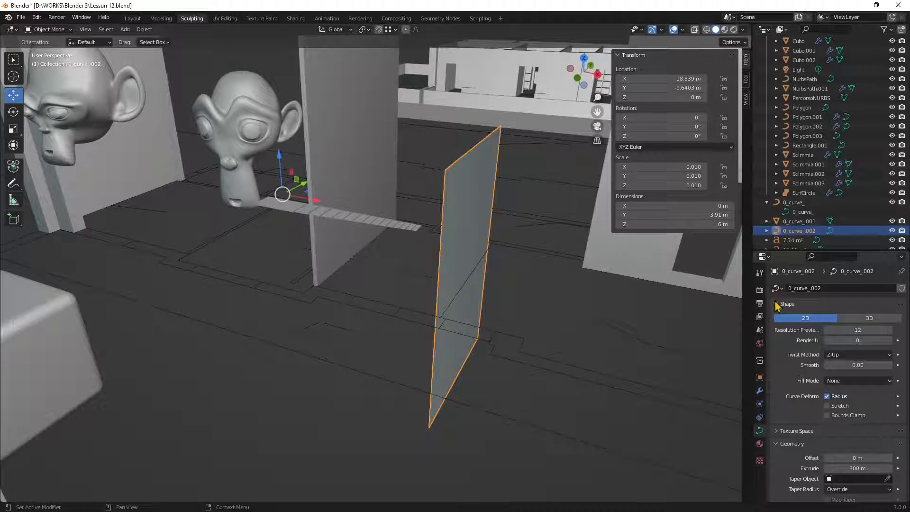
- Add a Solidify modifier to the extruded partition curve with a thickness of 10 m
click(759, 390)
click(781, 288)
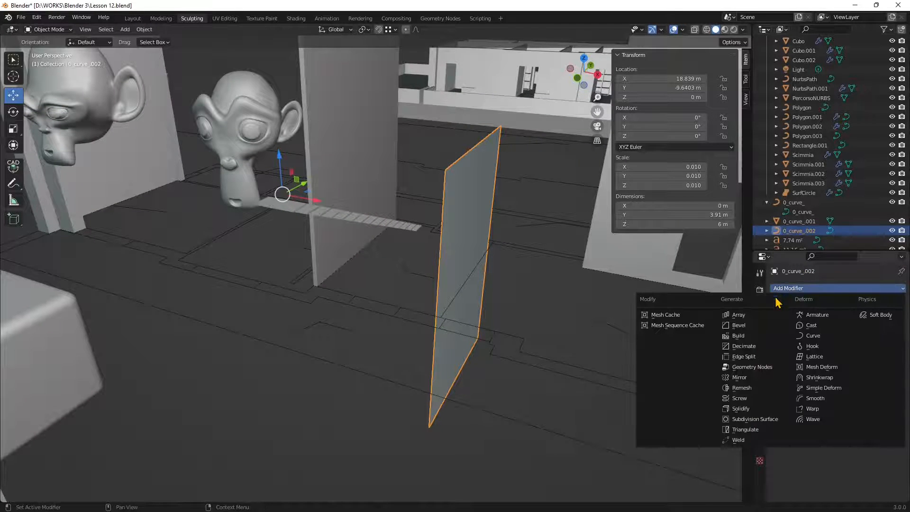
click(746, 409)
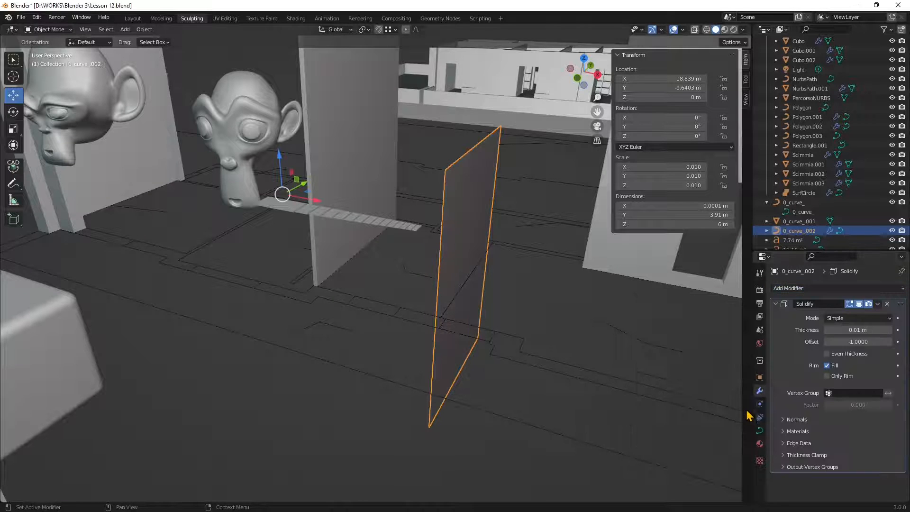
mouse_move(855, 331)
mouse_down()
mouse_move(903, 331)
mouse_move(860, 330)
mouse_up()
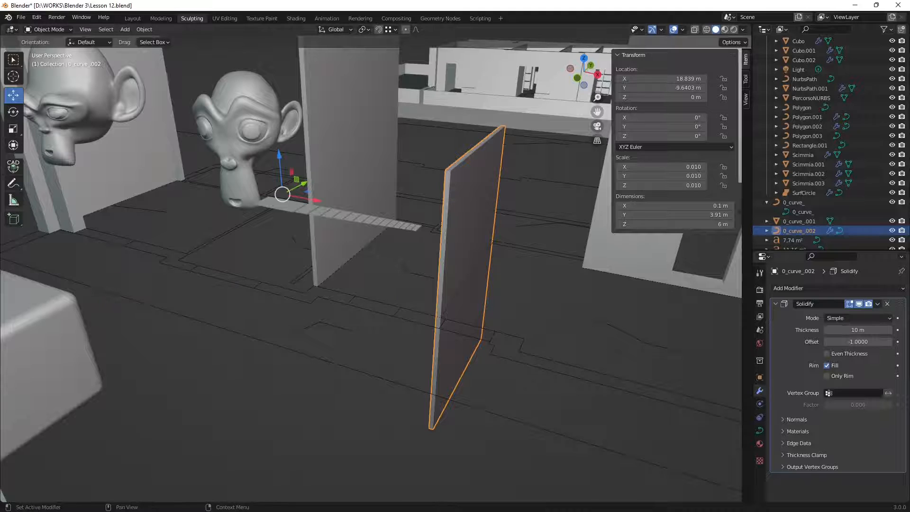
mouse_move(521, 286)
middle_down()
mouse_move(550, 293)
mouse_move(514, 290)
middle_up()
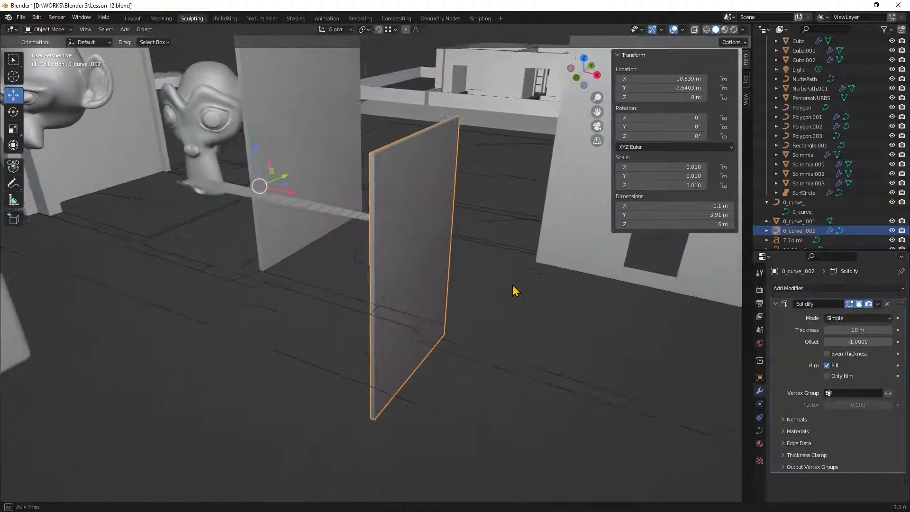
- Convert the extruded and solidified partition curve 0_curve_.002 to a mesh
right_click(391, 178)
mouse_move(383, 189)
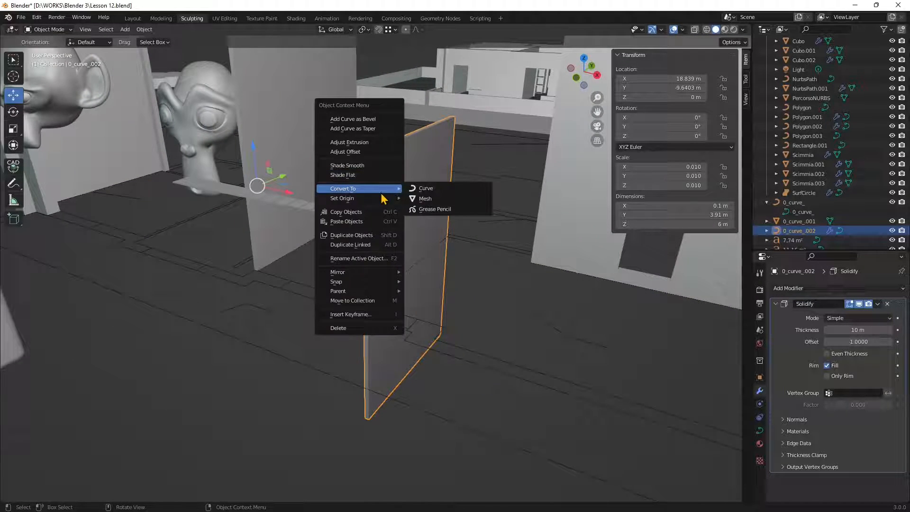
click(438, 203)
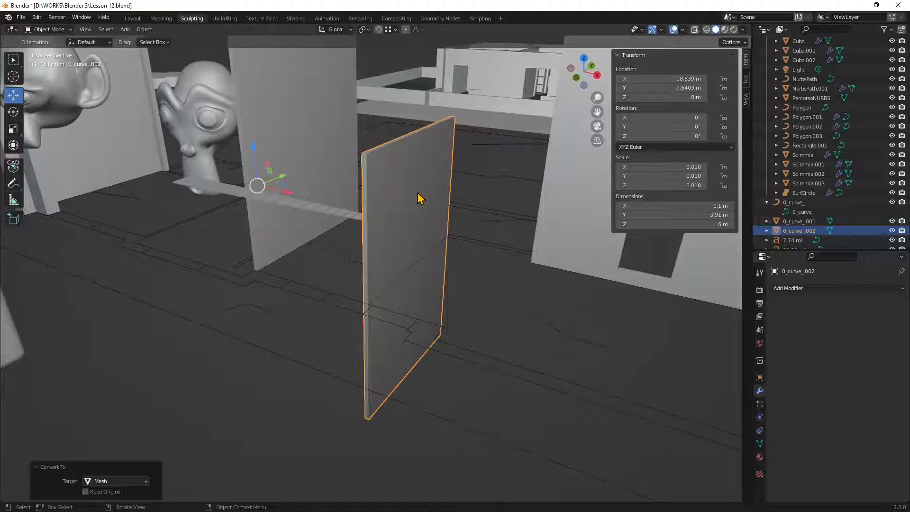
right_click(419, 198)
key(Escape)
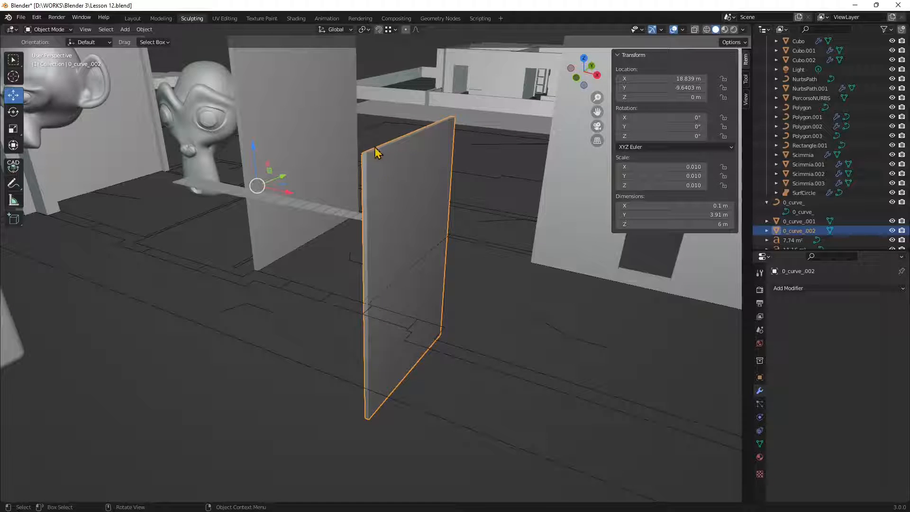
middle_drag(361, 257, 359, 253)
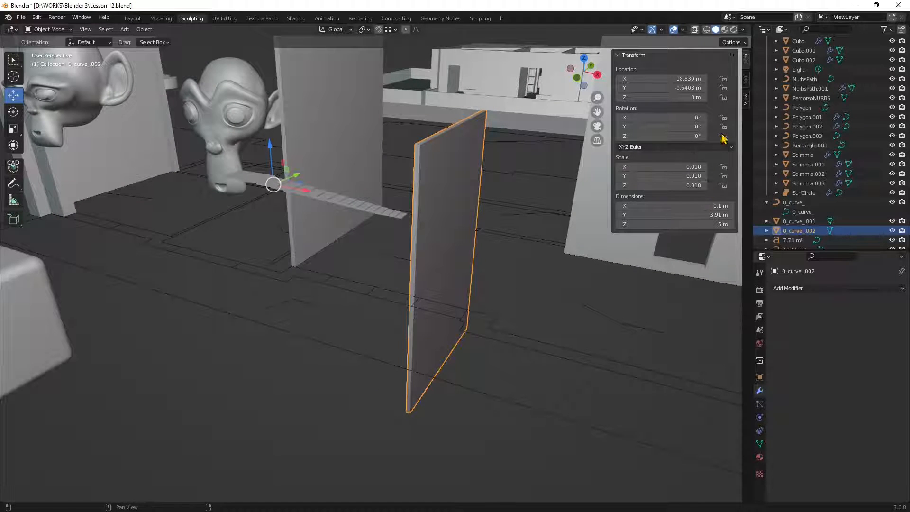
- Snap only the partition wall's origin to its lower front corner, turn origin-only transform off, and move the wall by that corner onto the floor plan
click(746, 79)
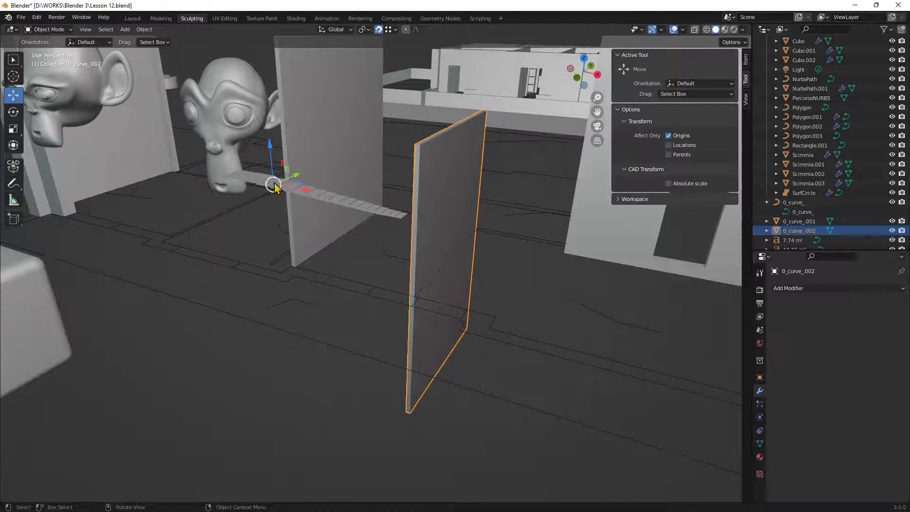
drag(274, 185, 410, 412)
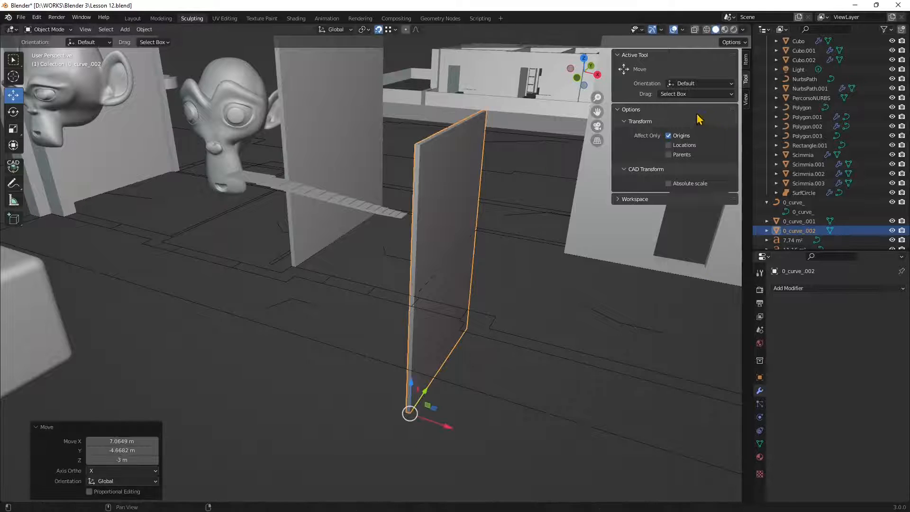
click(668, 135)
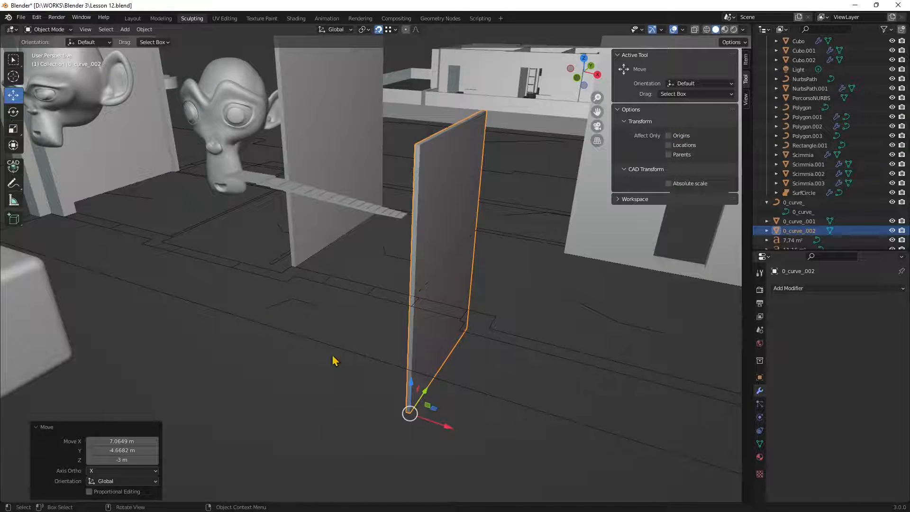
drag(410, 412, 415, 294)
click(326, 470)
- Delete the row of arrayed posts and the single separate post beside the bevelled cube
scroll(348, 374, down, 3)
middle_drag(403, 350, 409, 378)
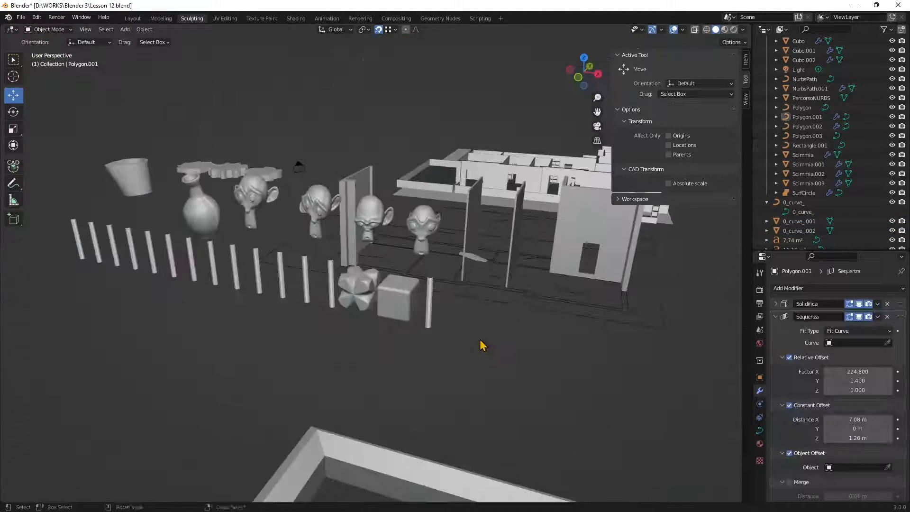
middle_drag(479, 340, 443, 349)
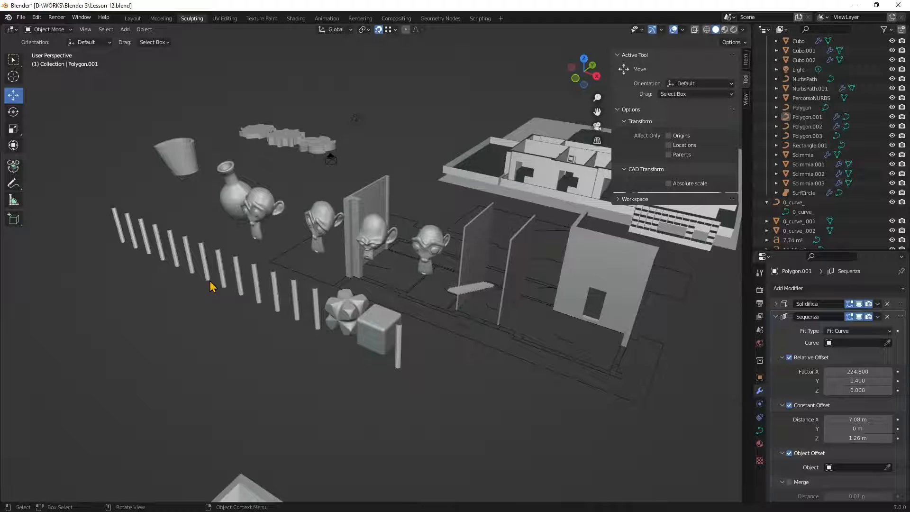
click(124, 233)
key(Delete)
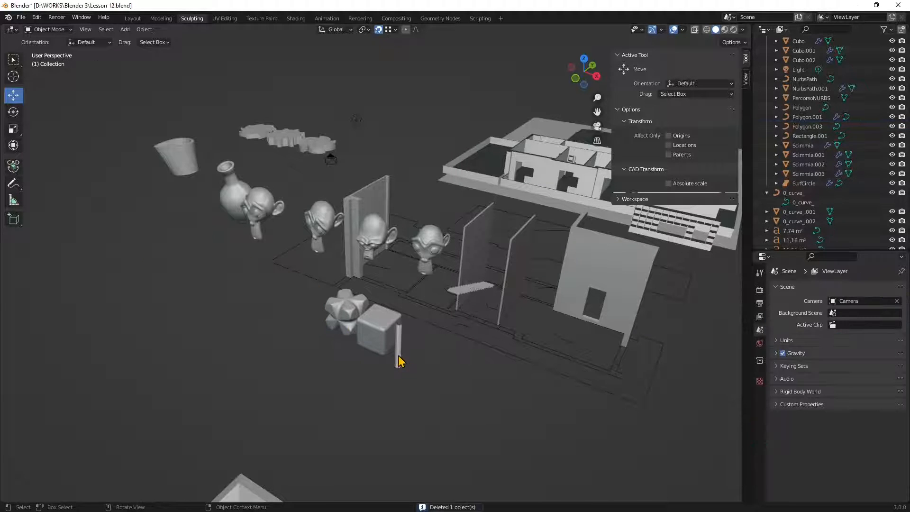
click(397, 363)
key(Delete)
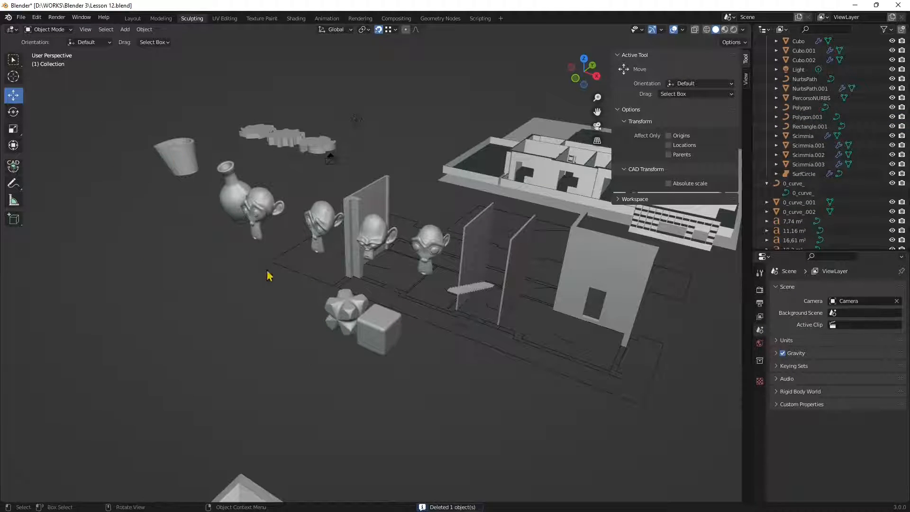
- Add a Polygon curve with 15 sides and a 1 m radius and return to Object Mode
middle_drag(321, 355, 325, 352)
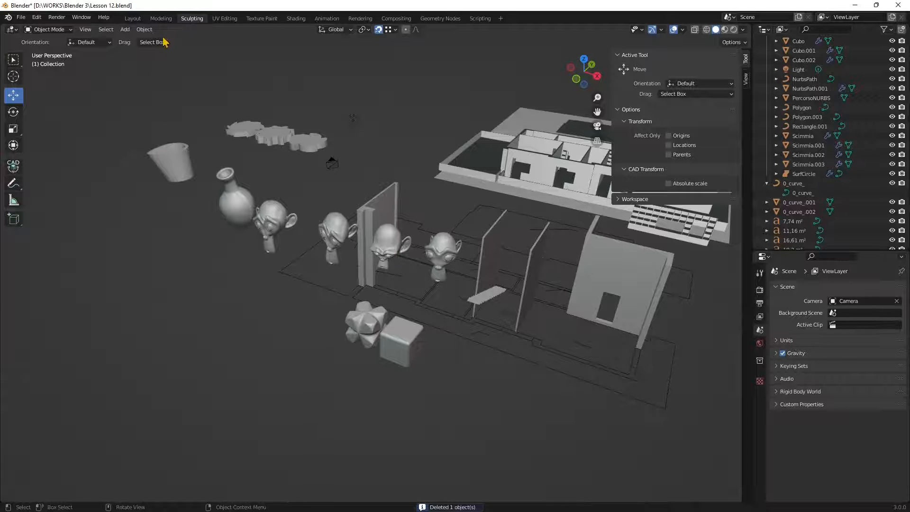
click(125, 29)
mouse_move(138, 41)
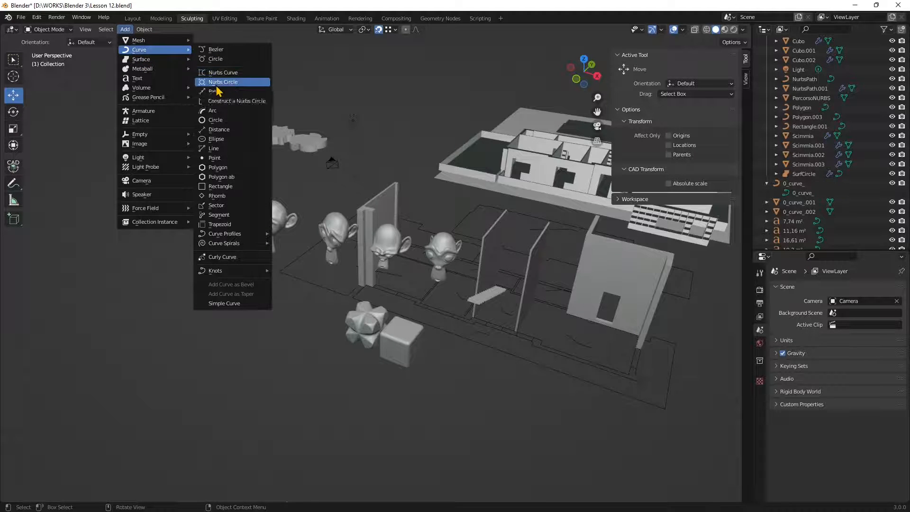
click(236, 169)
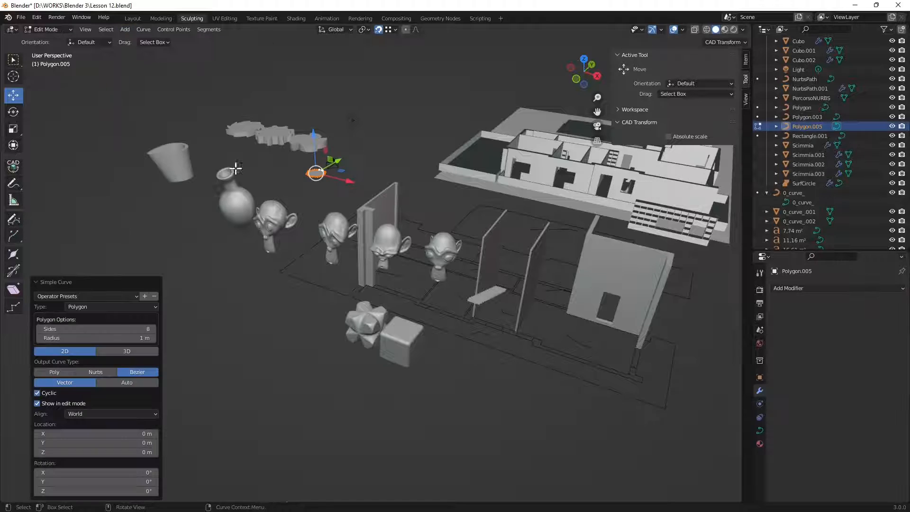
click(153, 329)
click(153, 329)
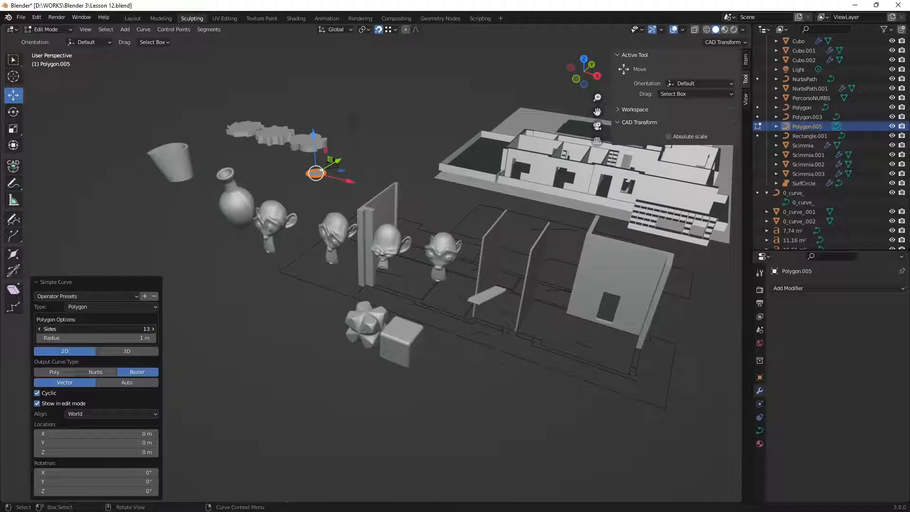
click(152, 329)
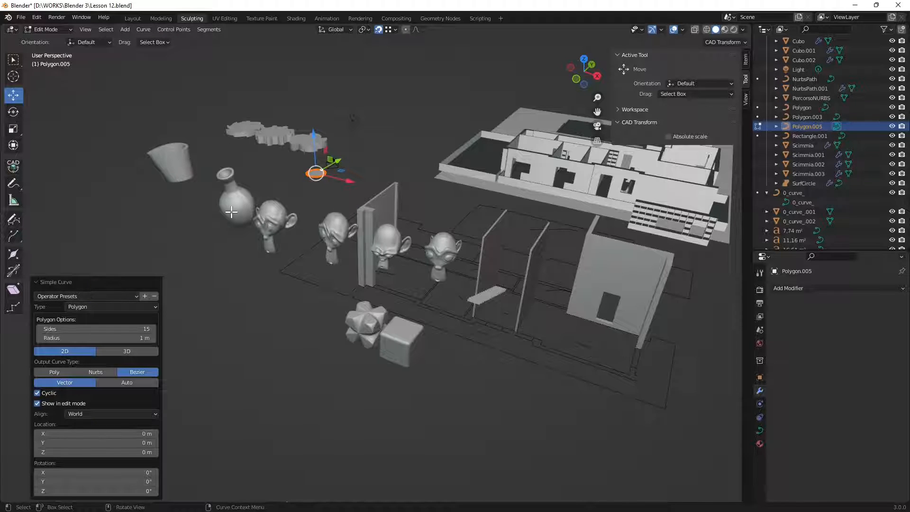
click(51, 30)
click(54, 40)
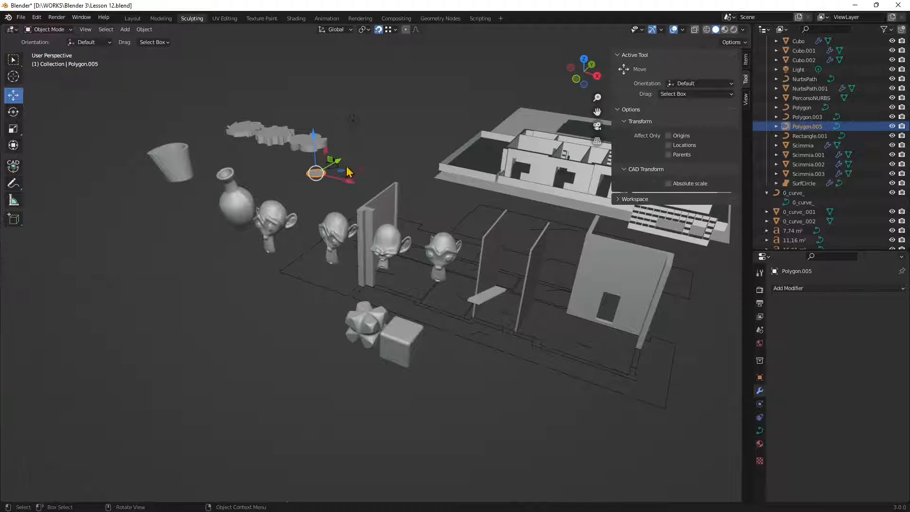
- Move the new polygon about 14.65 m in X and -23.83 m in Y to the open area beside the star-shaped object
drag(341, 176, 304, 363)
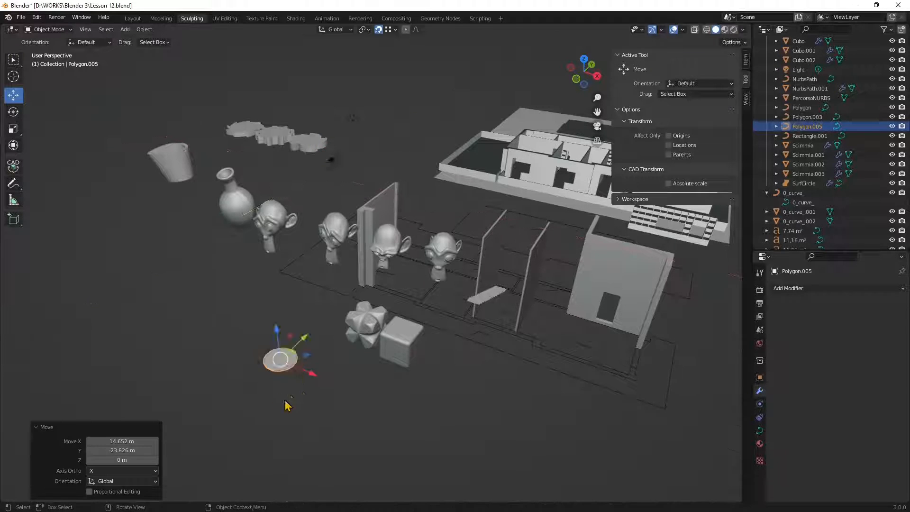
scroll(259, 395, up, 2)
scroll(260, 391, up, 6)
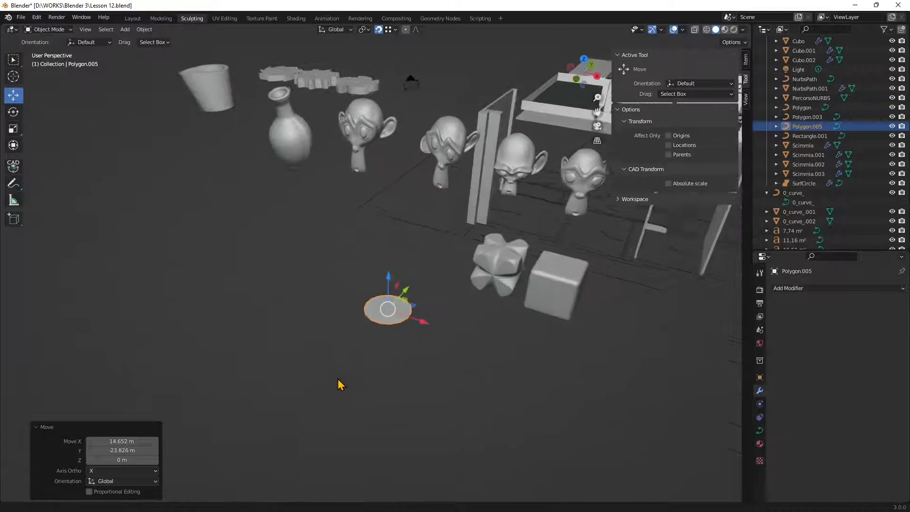
shift+middle_drag(505, 362, 433, 343)
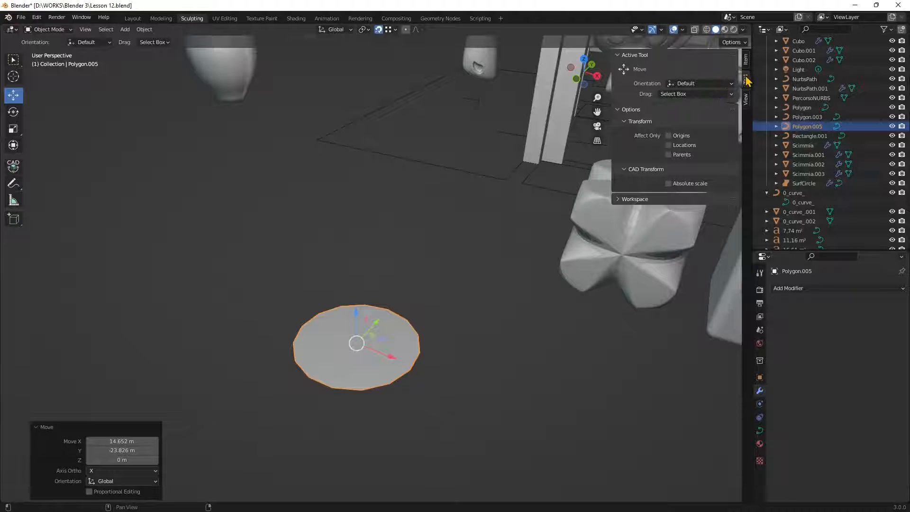
- Reduce the polygon's dimensions to about 0.489 m in X and 0.478 m in Y
click(746, 59)
drag(715, 205, 654, 205)
mouse_move(717, 216)
mouse_down()
mouse_move(646, 215)
mouse_move(687, 206)
mouse_move(663, 205)
mouse_move(696, 205)
mouse_move(654, 215)
mouse_move(732, 214)
mouse_move(724, 215)
mouse_up()
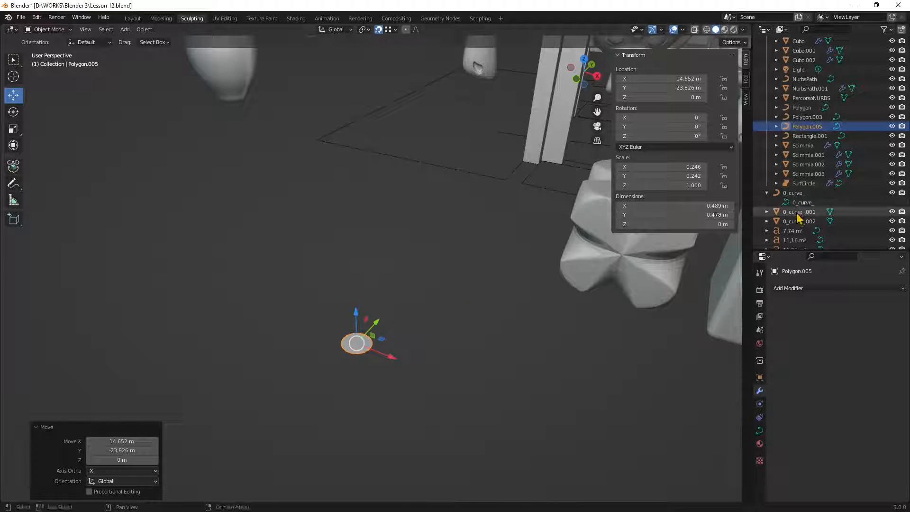
- Add a Solidify modifier to the small polygon and adjust its thickness to about -2.93 m
click(783, 287)
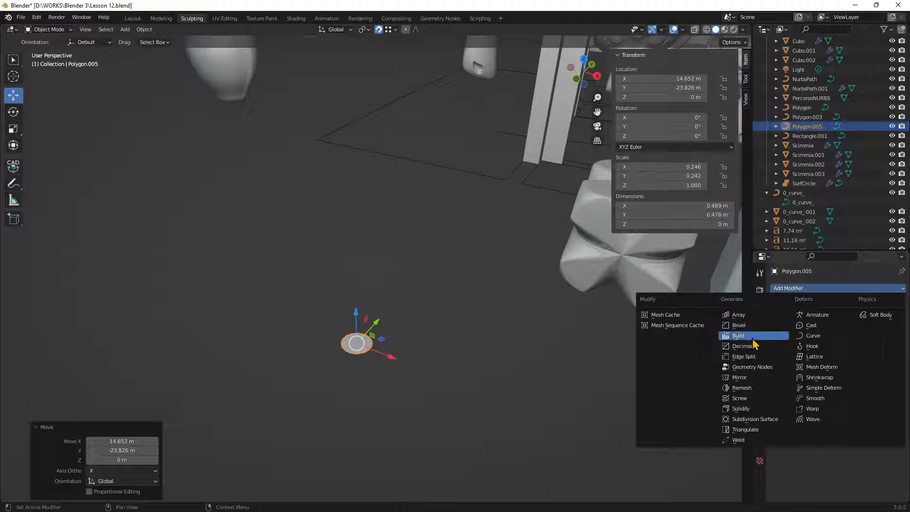
click(787, 287)
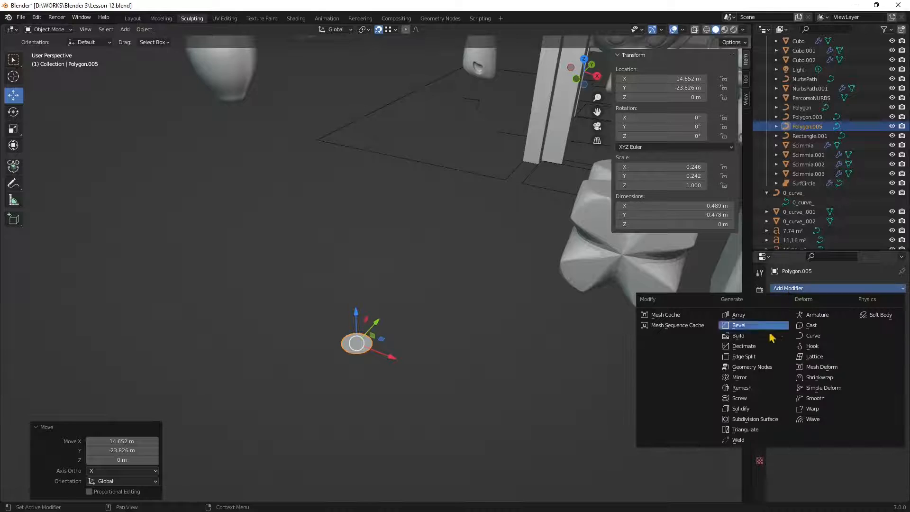
click(738, 418)
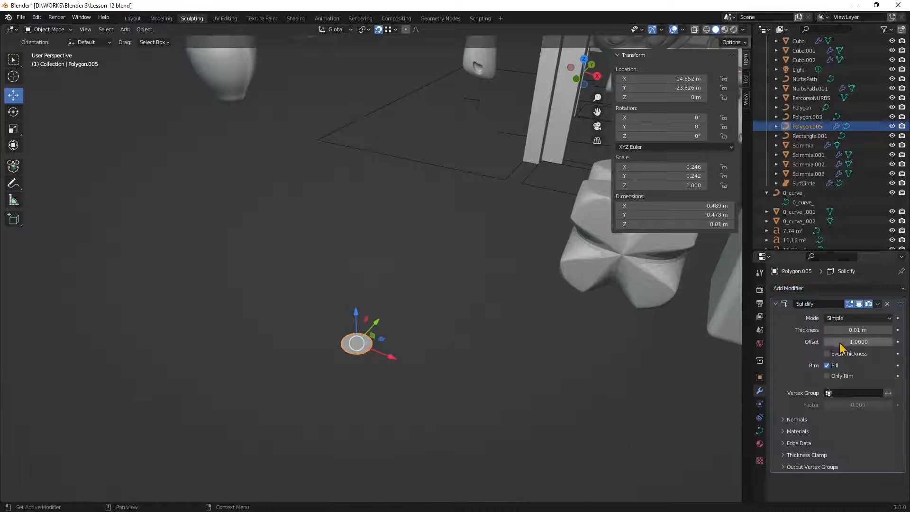
drag(853, 330, 819, 329)
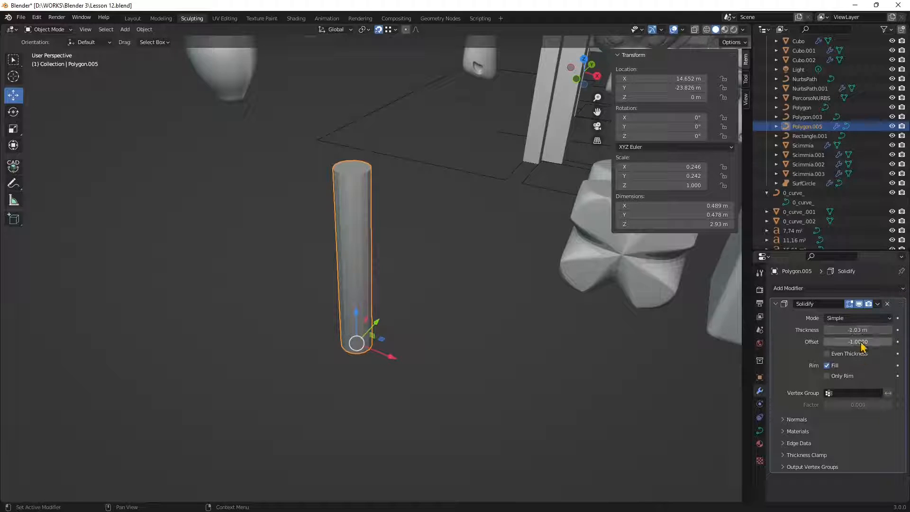
- Set the polygon's Solidify offset to 1 and its thickness to 3 m to form a column
click(839, 342)
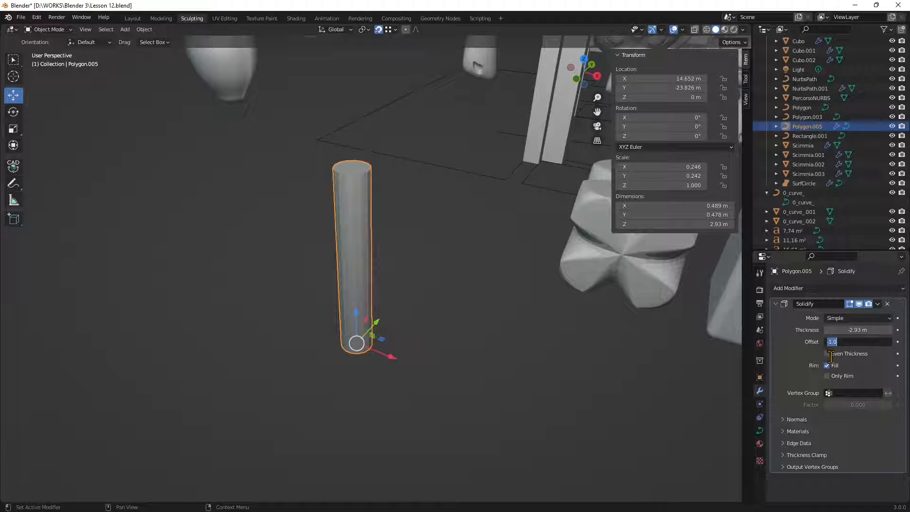
text(1)
key(Return)
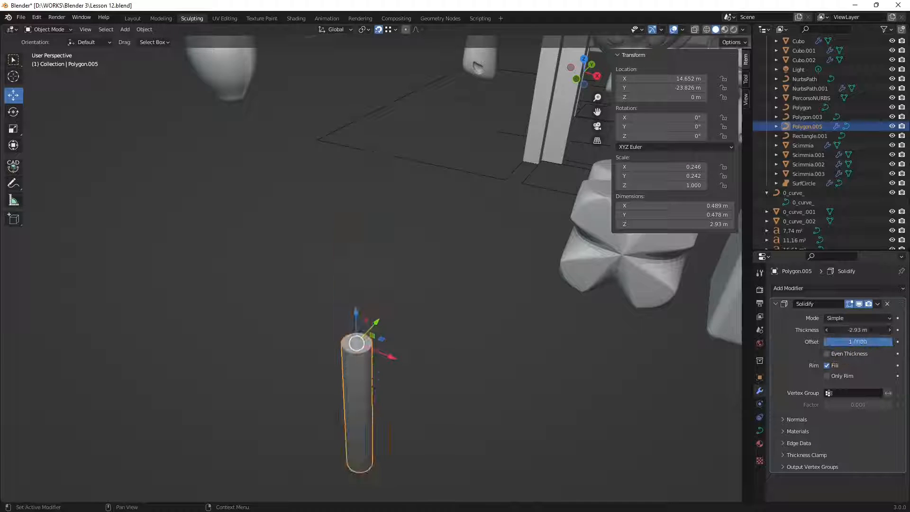
mouse_move(846, 331)
mouse_down()
mouse_move(862, 330)
mouse_move(843, 331)
mouse_up()
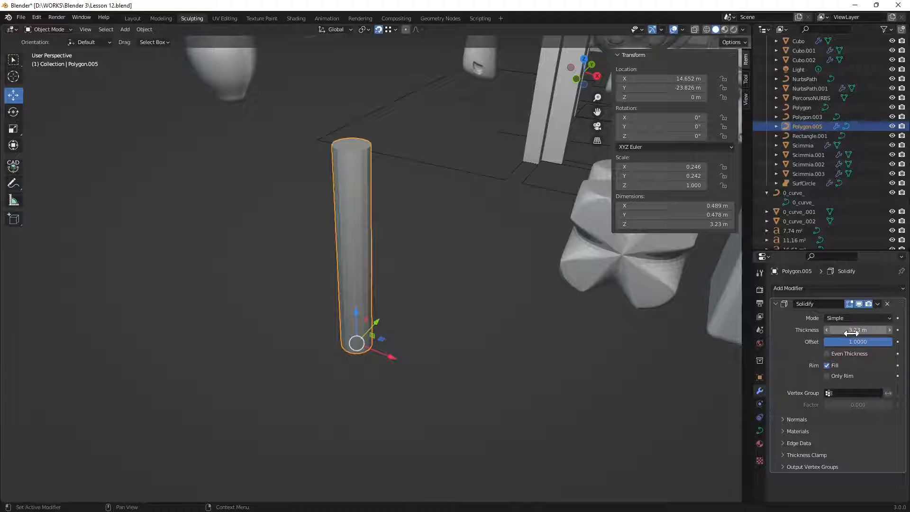
click(851, 331)
text(3)
key(Return)
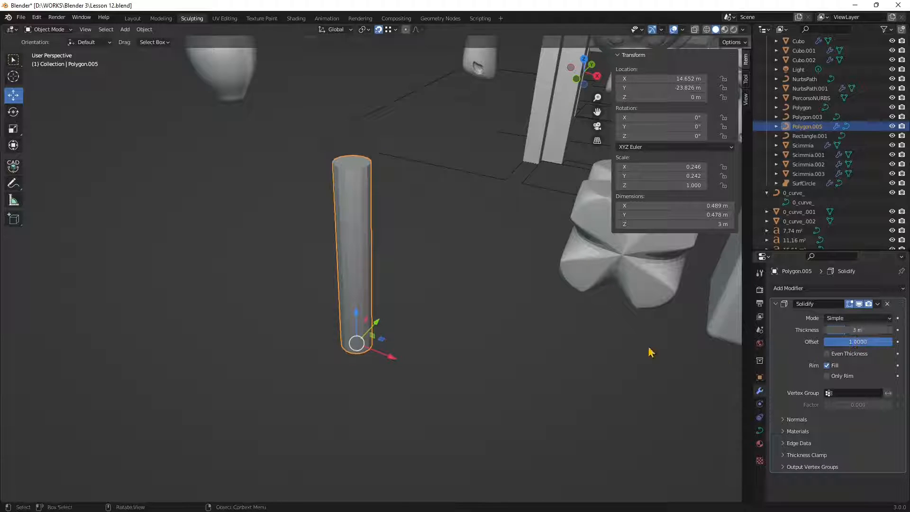
- Examine the column alongside the other modified objects in the scene and deselect it
scroll(304, 289, down, 5)
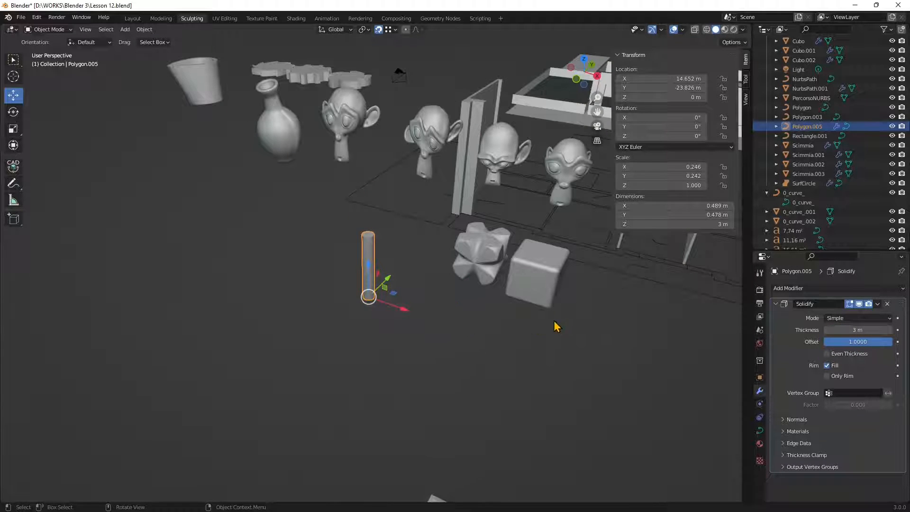
middle_drag(516, 338, 400, 365)
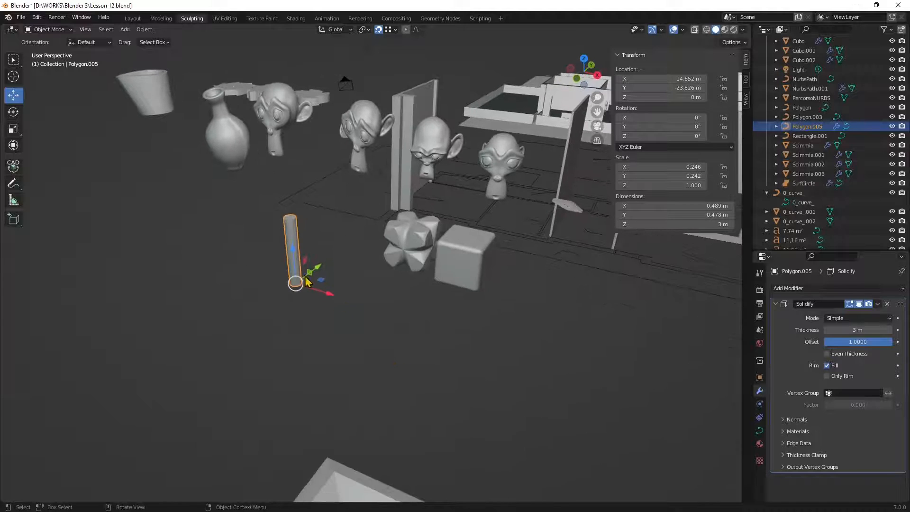
scroll(307, 281, up, 4)
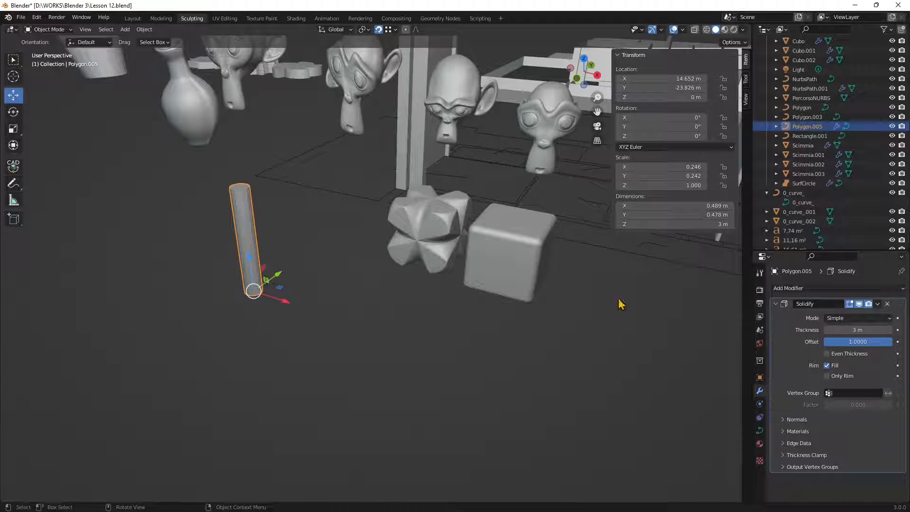
scroll(298, 258, down, 3)
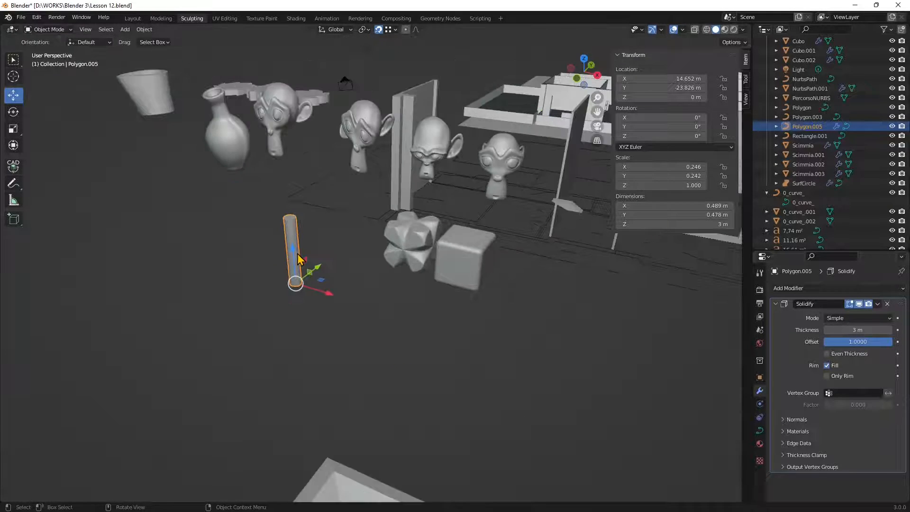
middle_drag(298, 258, 368, 270)
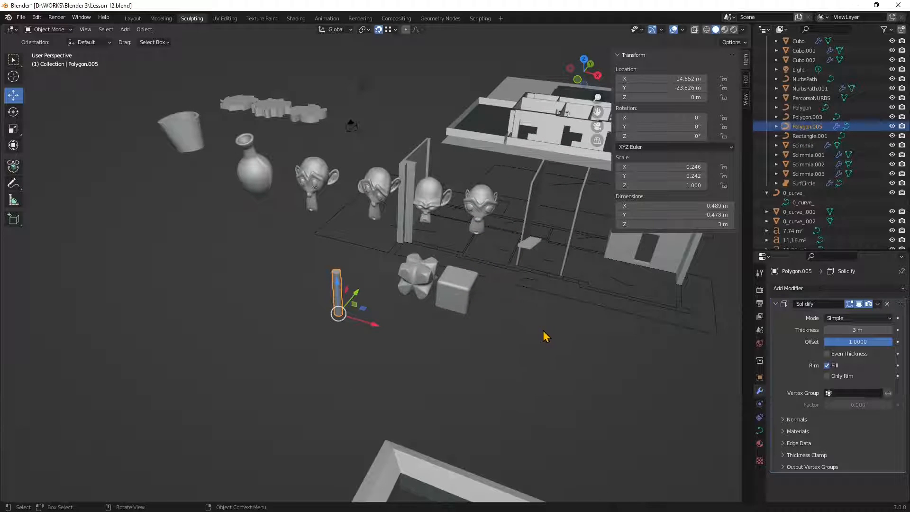
middle_drag(481, 347, 411, 339)
click(418, 371)
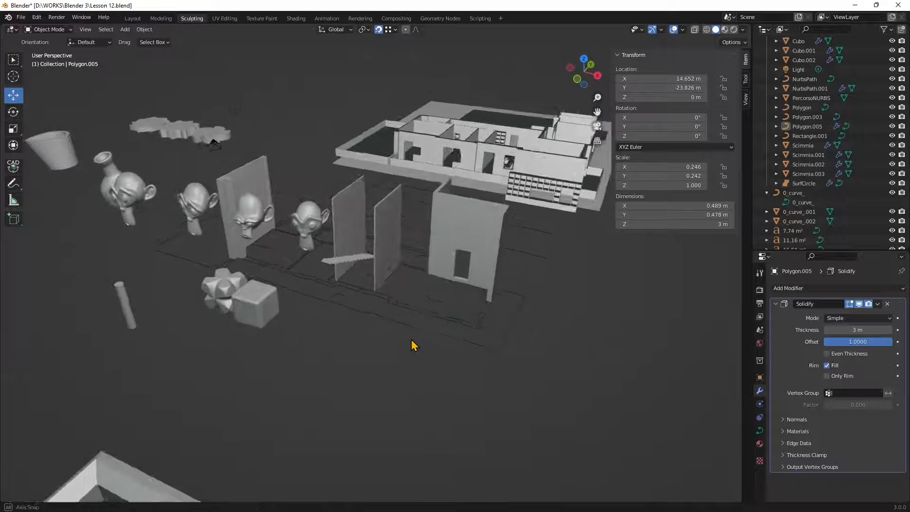
- Select the mesh wall with the rectangular opening and examine it next to the house model
scroll(411, 339, up, 2)
scroll(510, 314, up, 4)
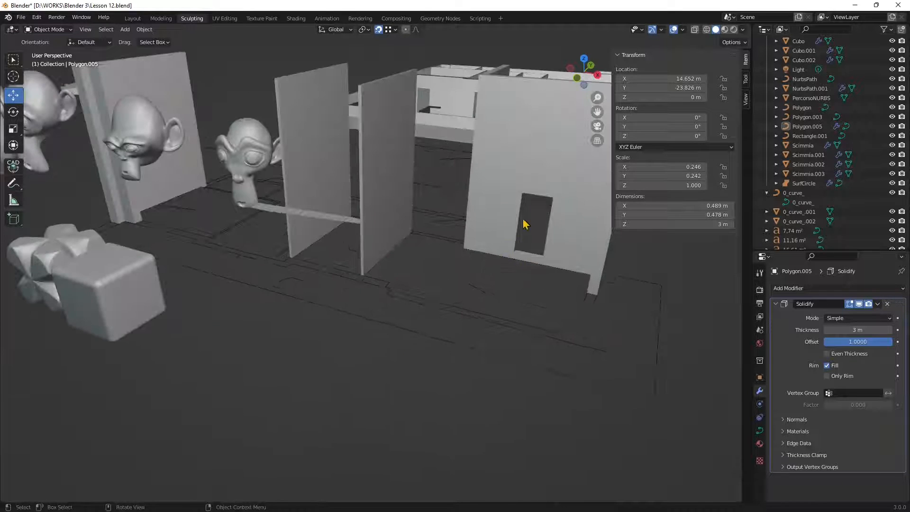
click(537, 204)
scroll(522, 218, down, 3)
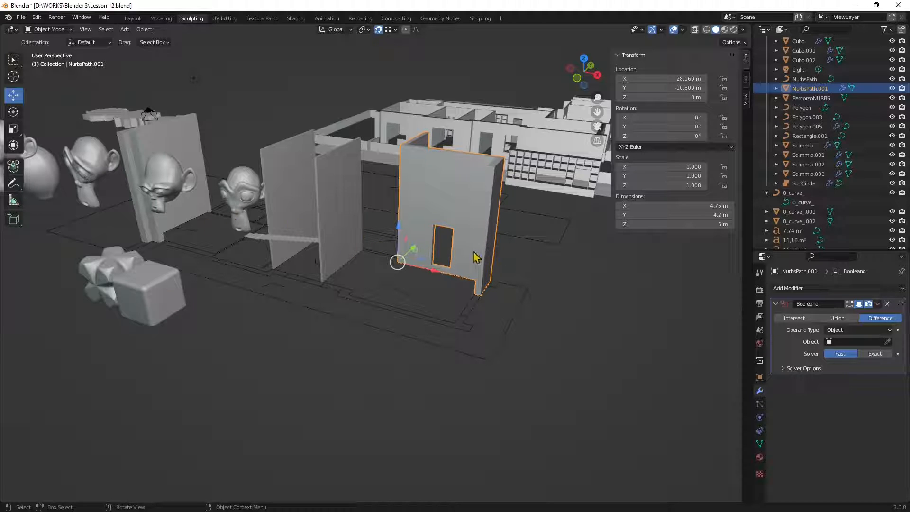
middle_drag(441, 244, 440, 266)
scroll(462, 213, down, 1)
shift+middle_drag(465, 205, 362, 245)
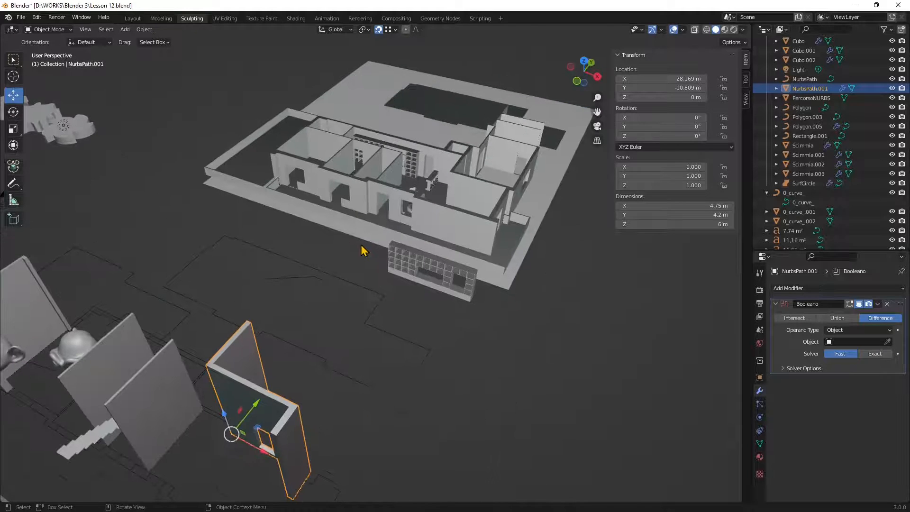
- Examine the house model's construction by selecting its separate facade wall pieces and the panels above the openings
click(423, 219)
shift+click(399, 201)
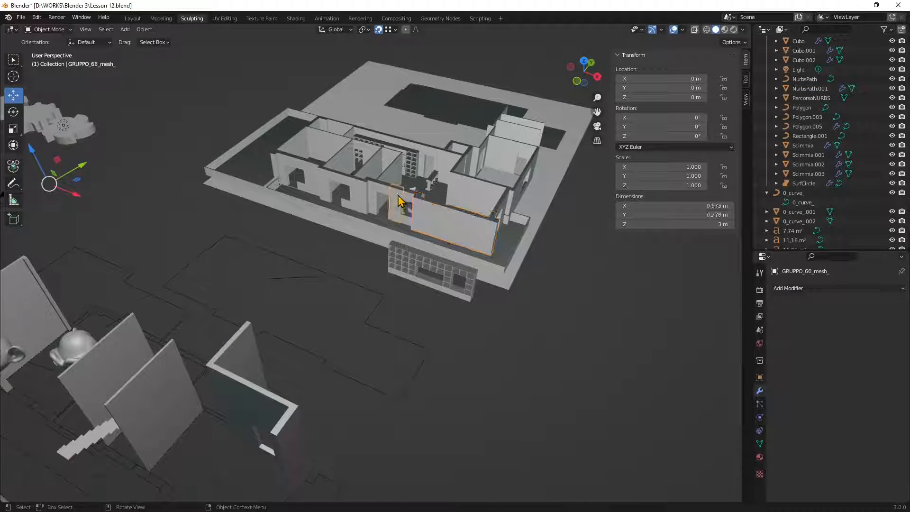
click(365, 198)
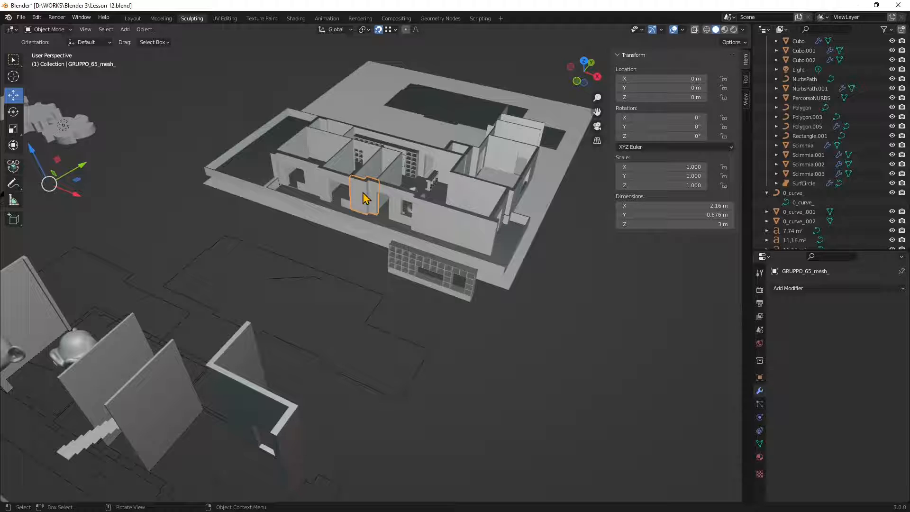
click(341, 180)
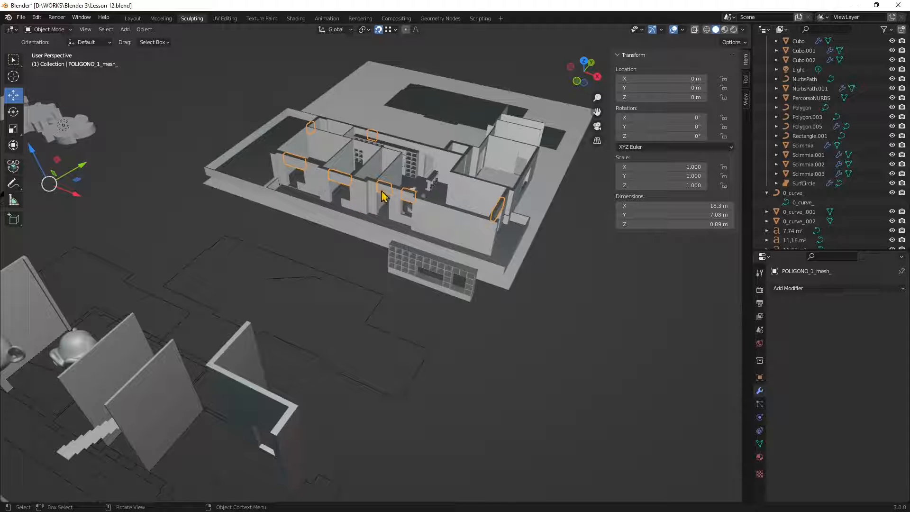
middle_drag(293, 185, 456, 165)
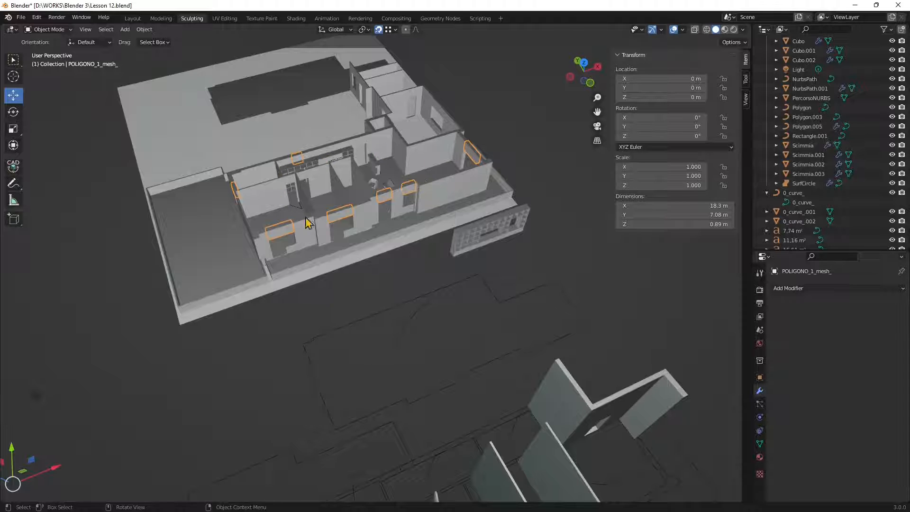
middle_drag(307, 217, 333, 238)
middle_drag(378, 354, 392, 243)
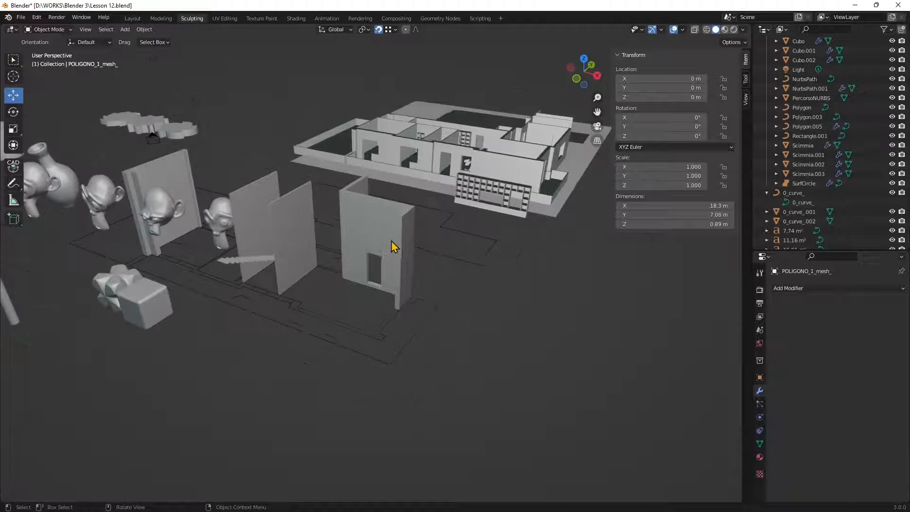
- Select the tall plain wall standing among the monkey heads and inspect it from behind
middle_drag(277, 303, 448, 276)
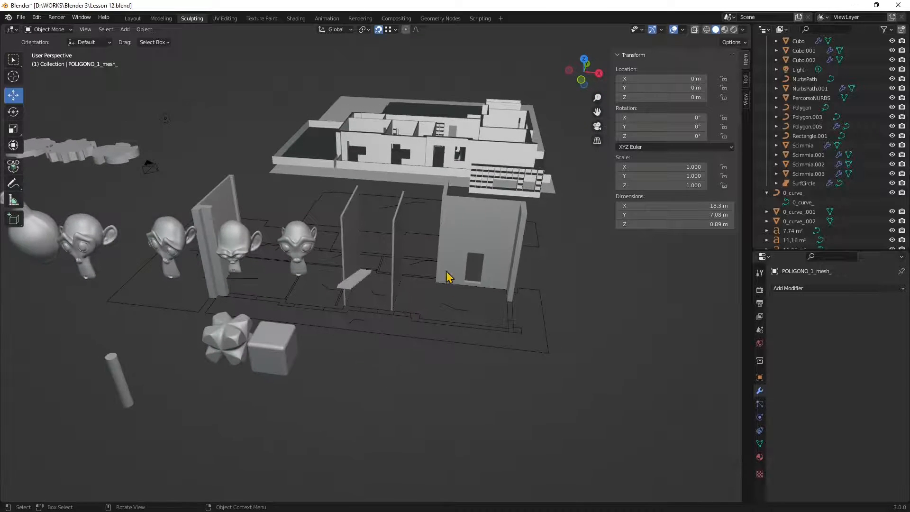
middle_drag(159, 335, 321, 293)
click(374, 286)
scroll(374, 289, up, 4)
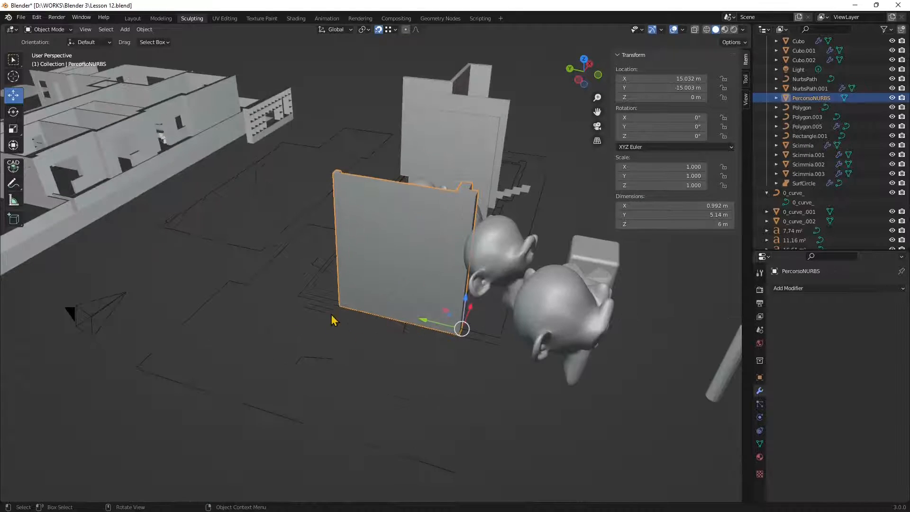